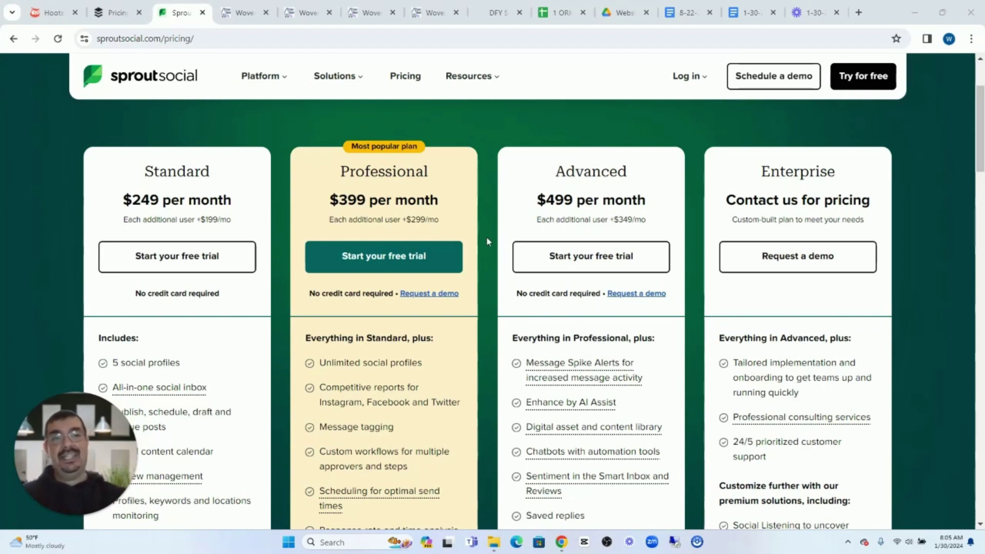
Check the Professional plan's social account allowance on the Hootsuite plans page
click(244, 14)
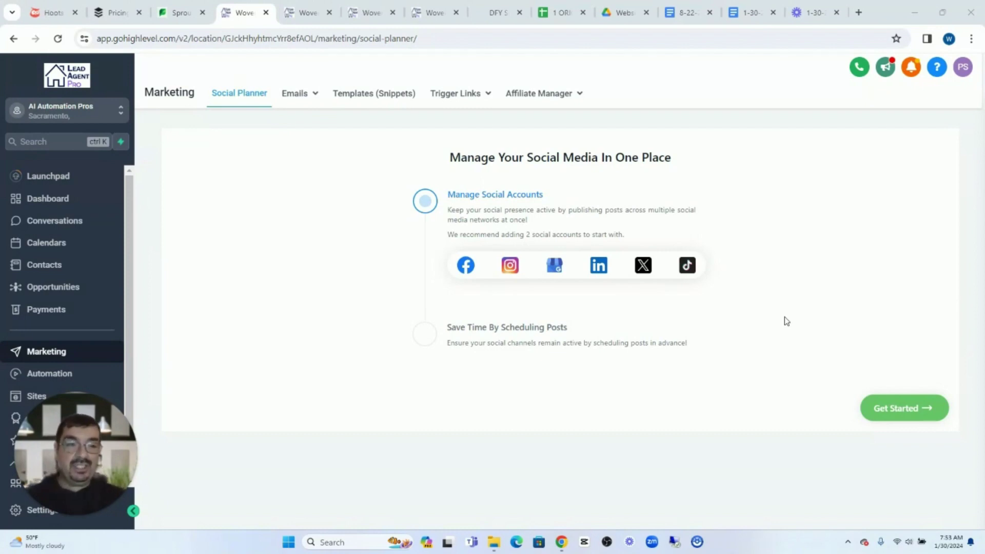
click(49, 16)
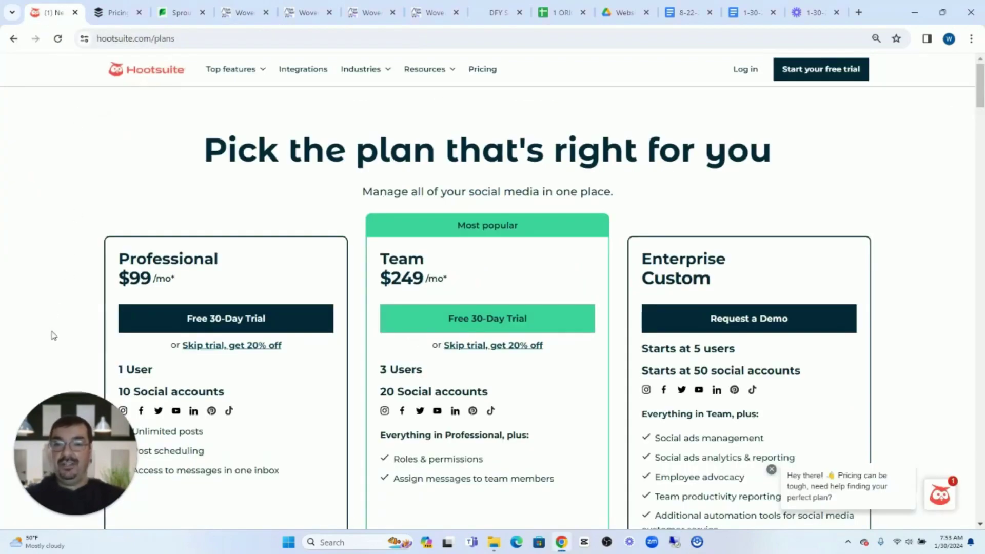
scroll(59, 294, down, 1)
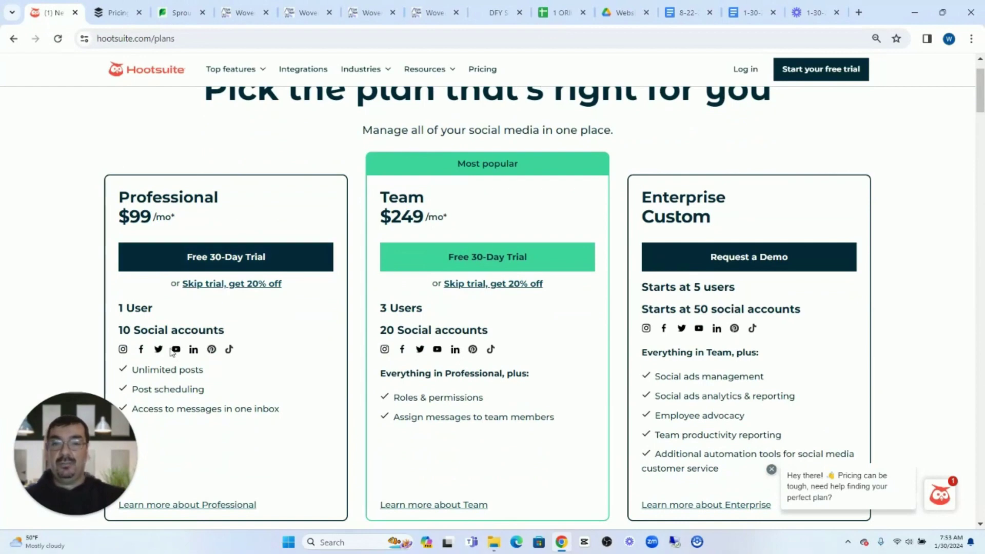
drag(225, 331, 88, 335)
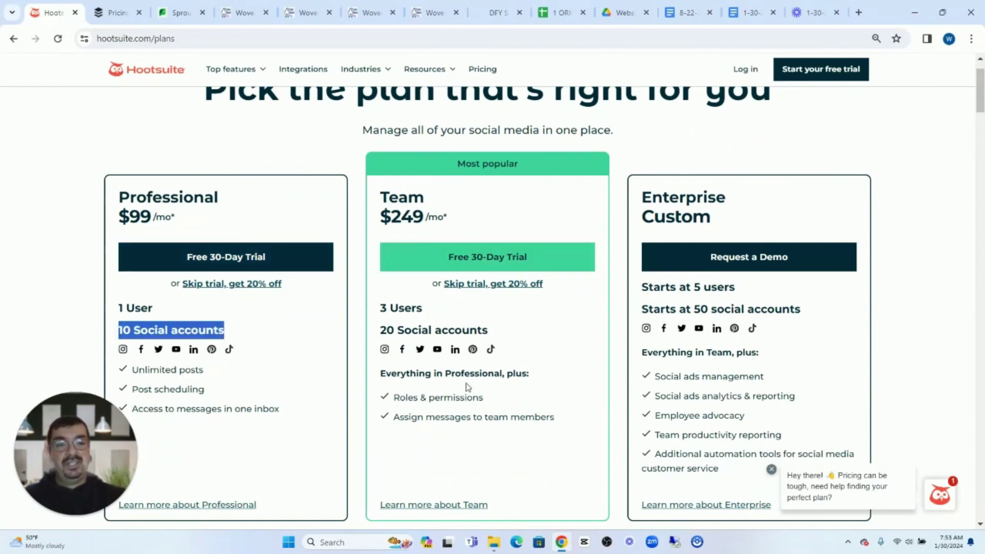
click(52, 310)
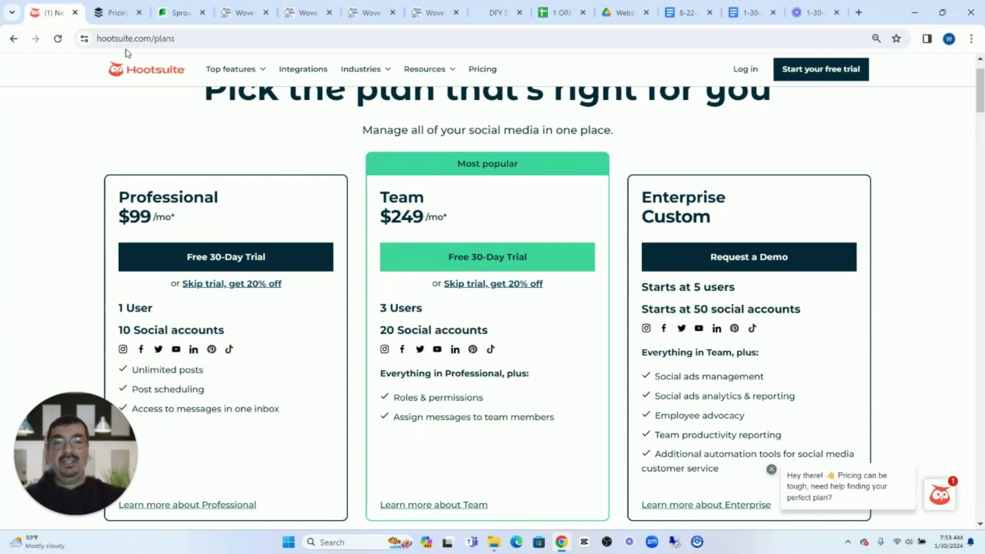
Check the Team plan's monthly price per channel on the Buffer pricing page
click(111, 12)
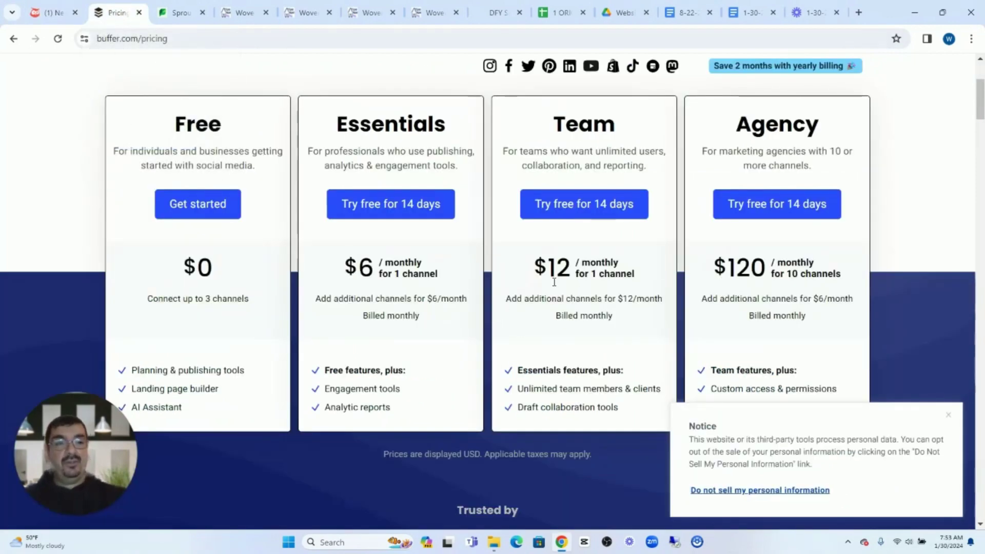
drag(530, 267, 572, 267)
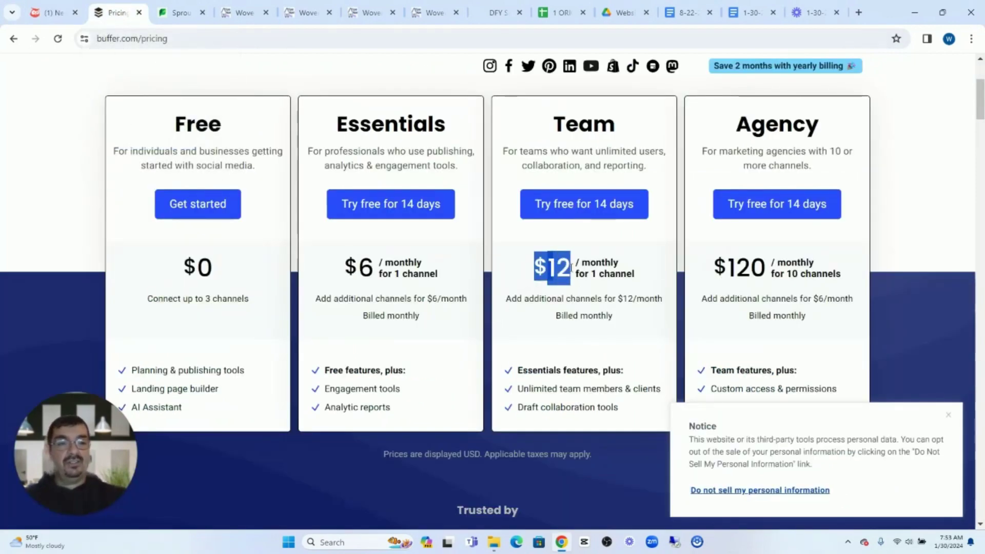
click(512, 277)
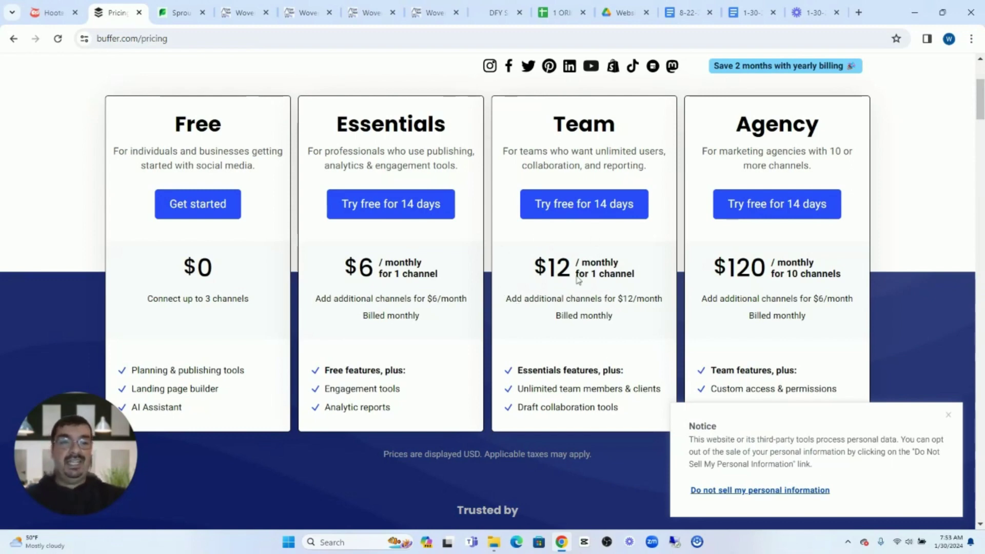
Check the Standard plan's monthly price on the Sprout Social pricing page
click(182, 14)
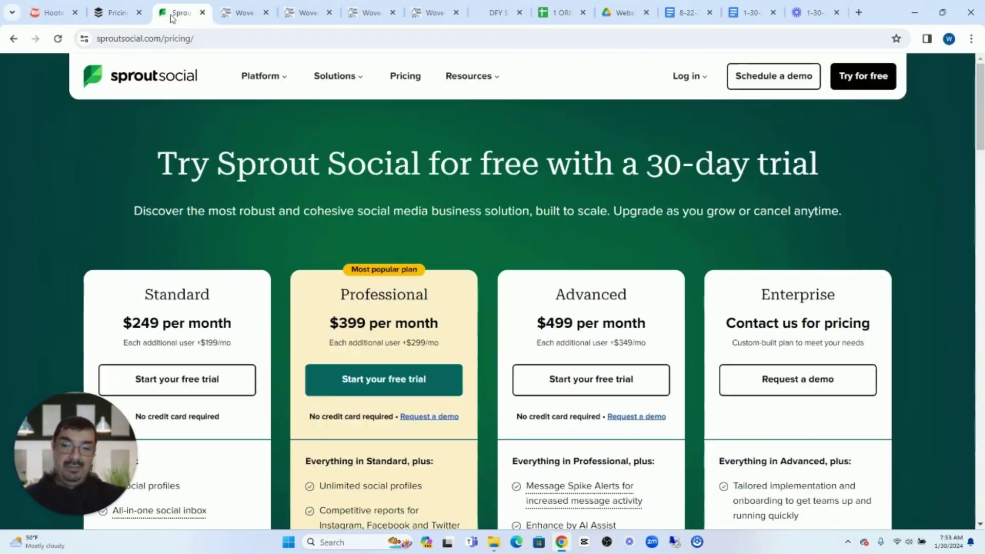
scroll(51, 230, down, 1)
scroll(51, 230, down, 2)
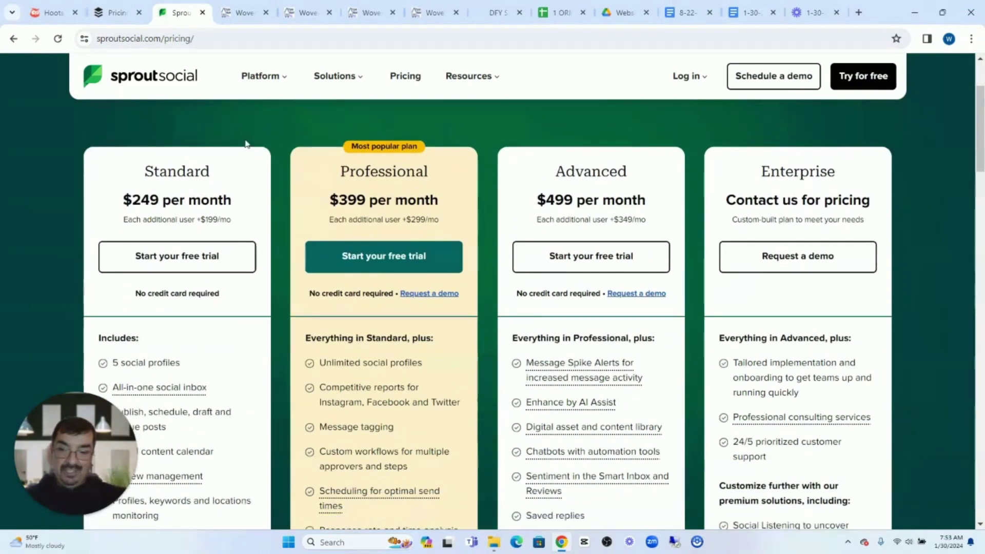
drag(84, 200, 227, 202)
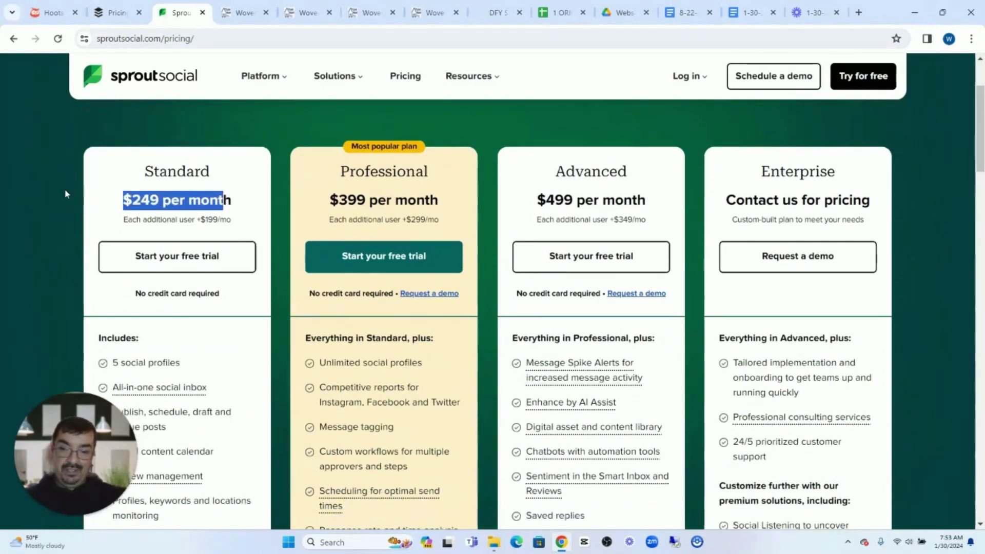
click(67, 205)
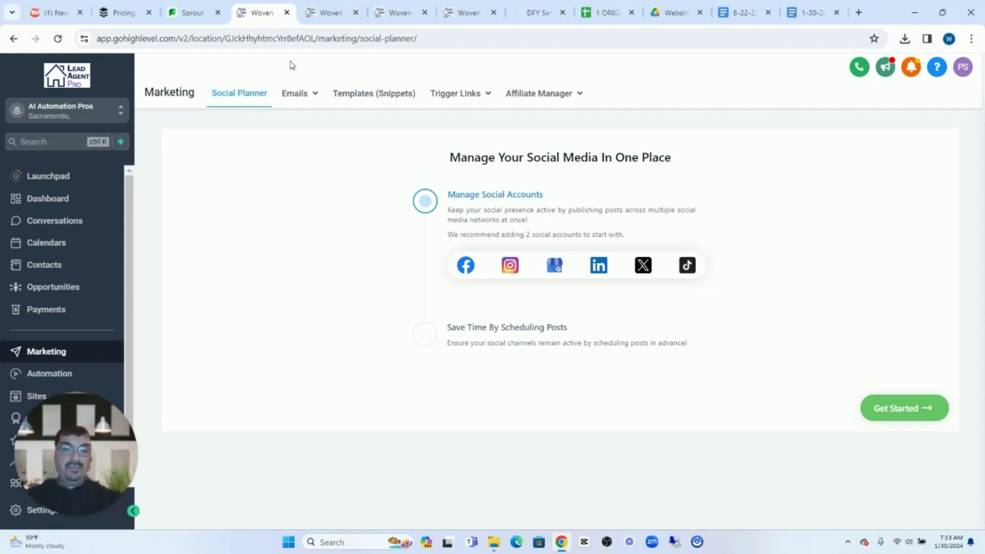
Review the connected social accounts and the monthly post calendar in the Lead Agent Pro Demo social planner
click(325, 13)
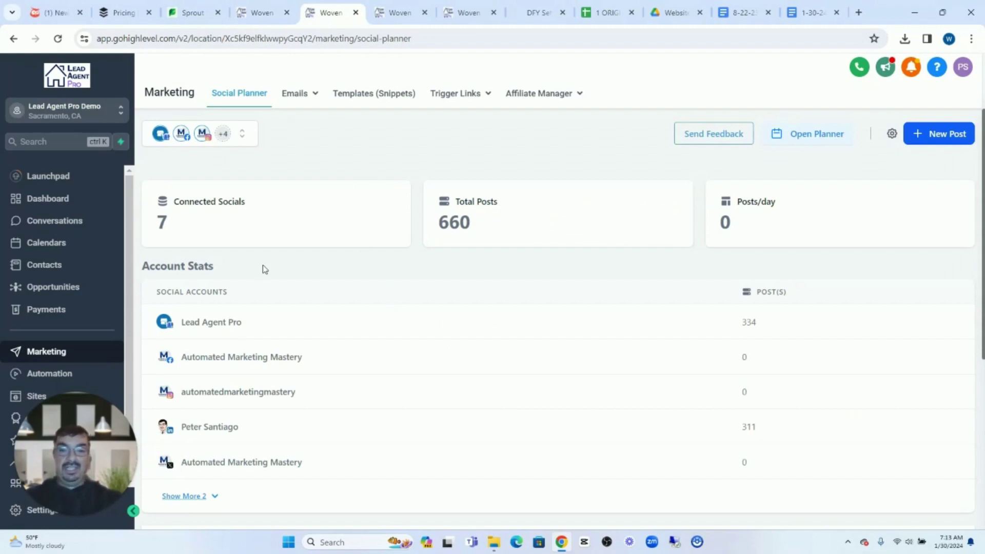
click(244, 133)
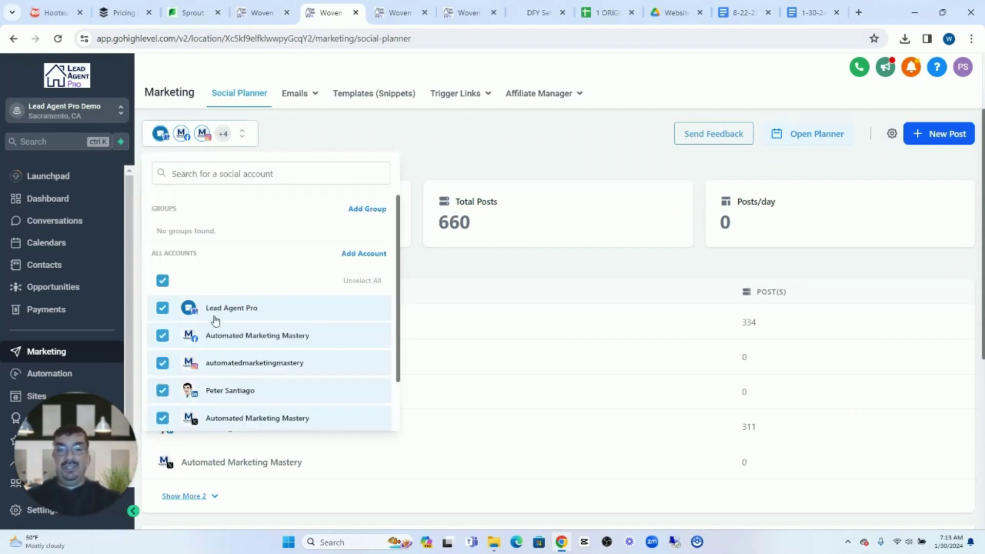
click(408, 124)
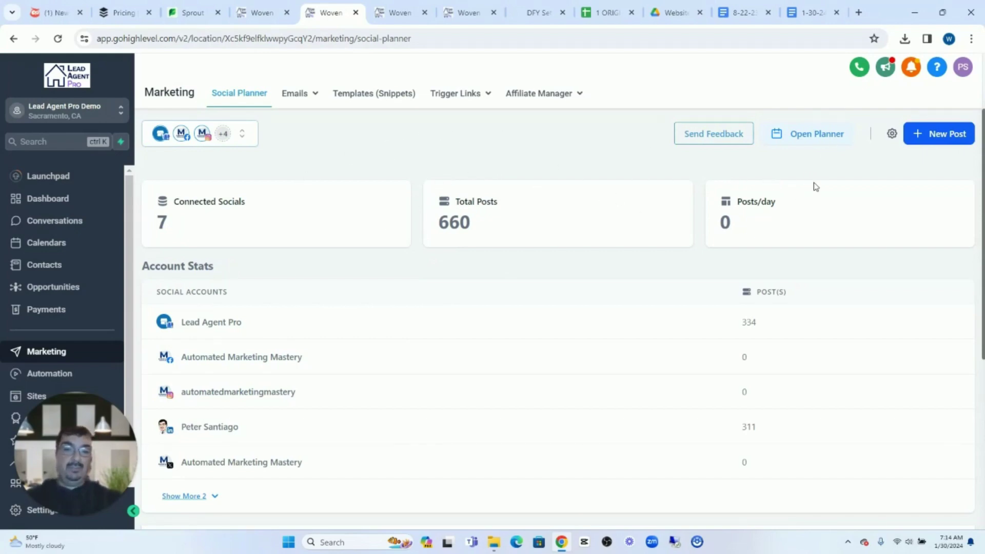
click(809, 133)
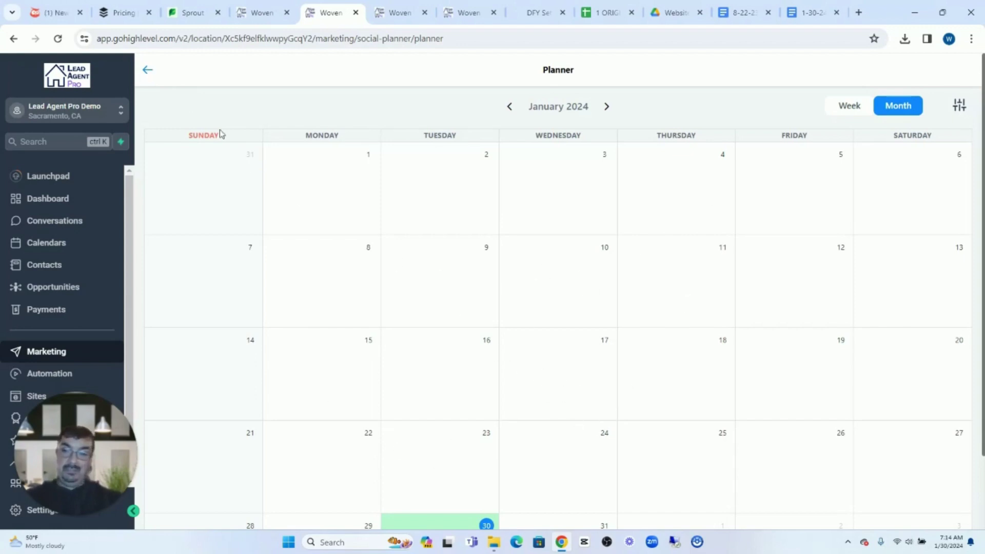
click(147, 70)
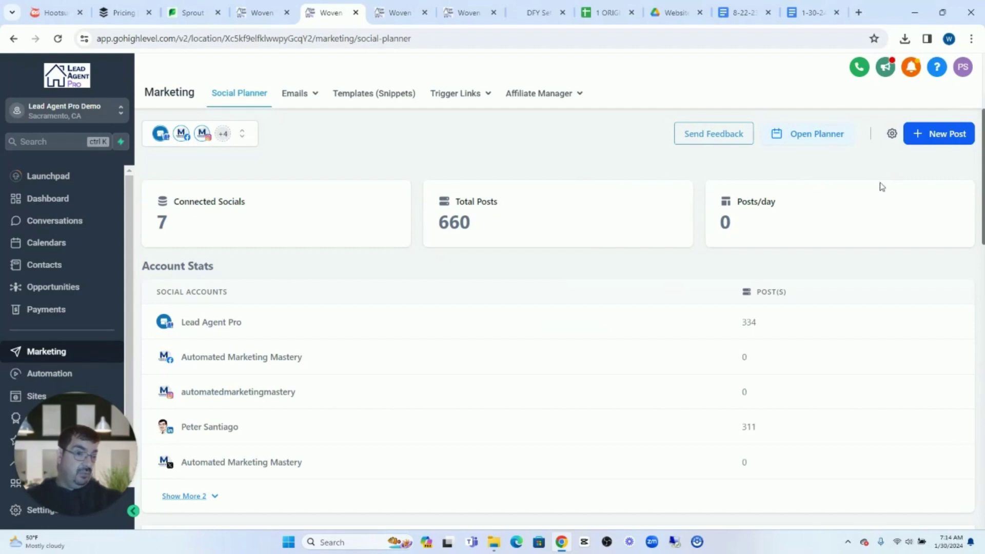
Open the CSV upload dialog for new posts in the social planner
click(943, 134)
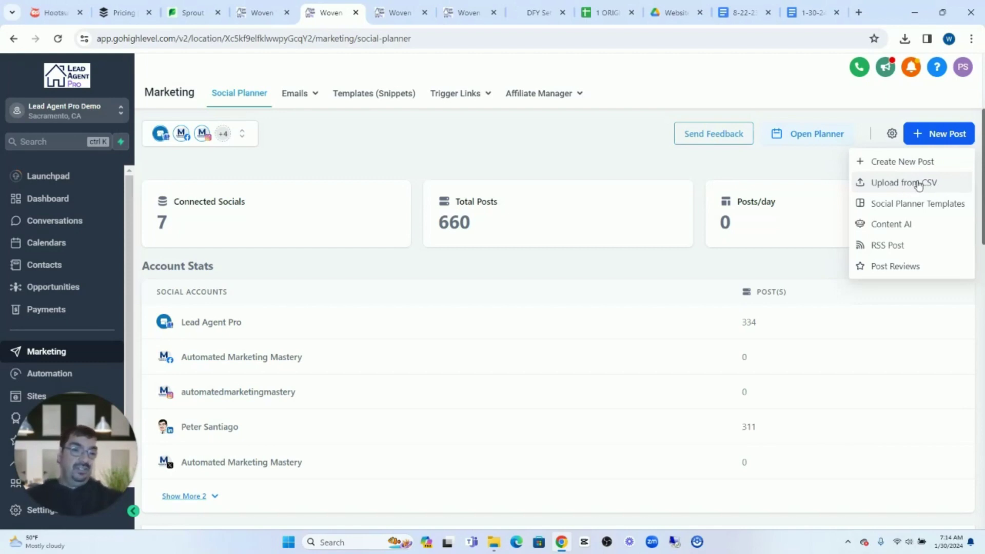
click(918, 185)
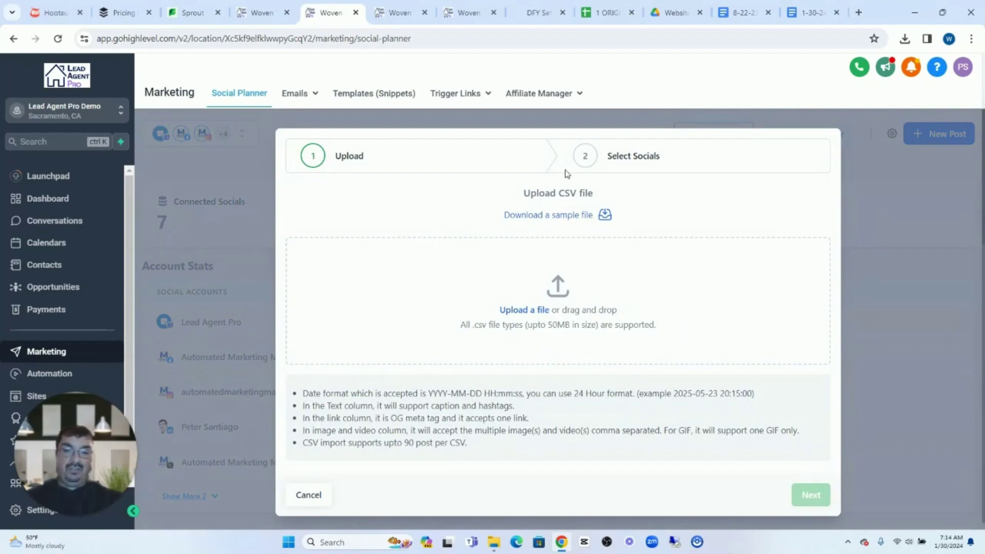
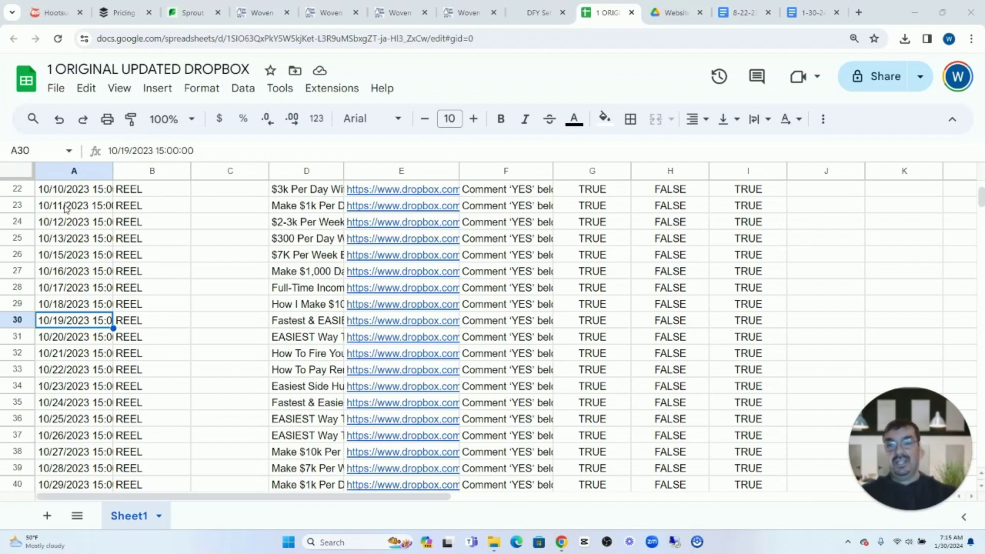
Look through the dated REEL rows in the 1 ORIGINAL UPDATED DROPBOX spreadsheet
scroll(102, 242, down, 5)
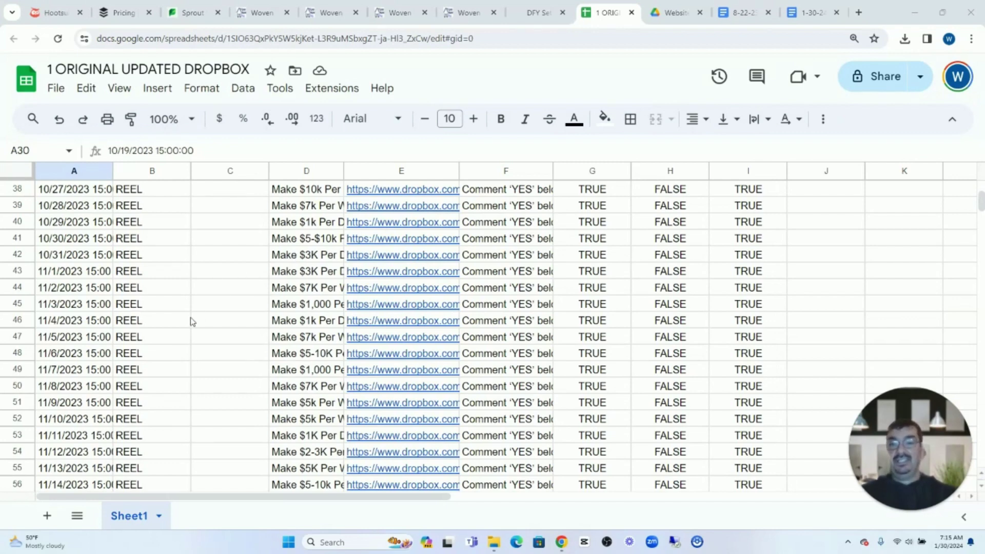
scroll(192, 295, down, 11)
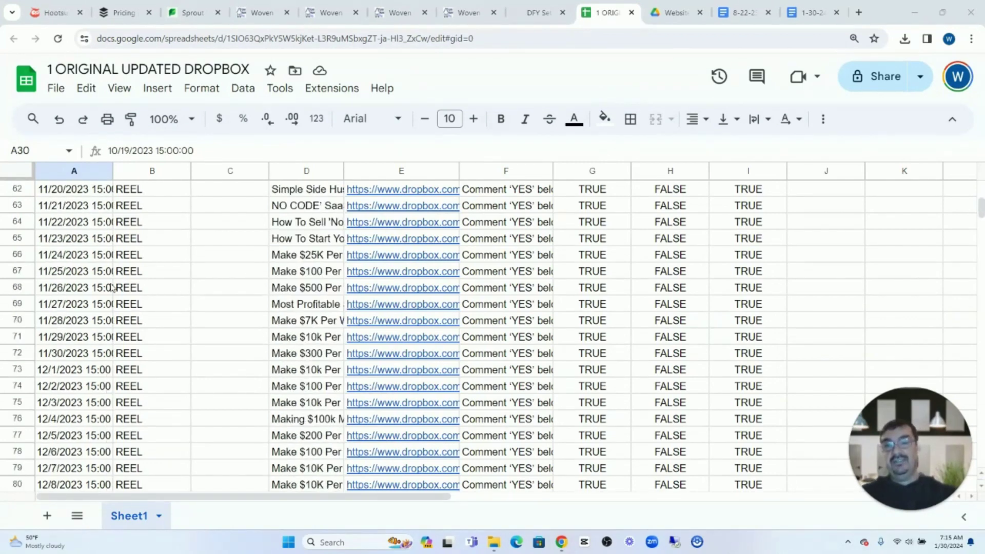
scroll(113, 294, down, 9)
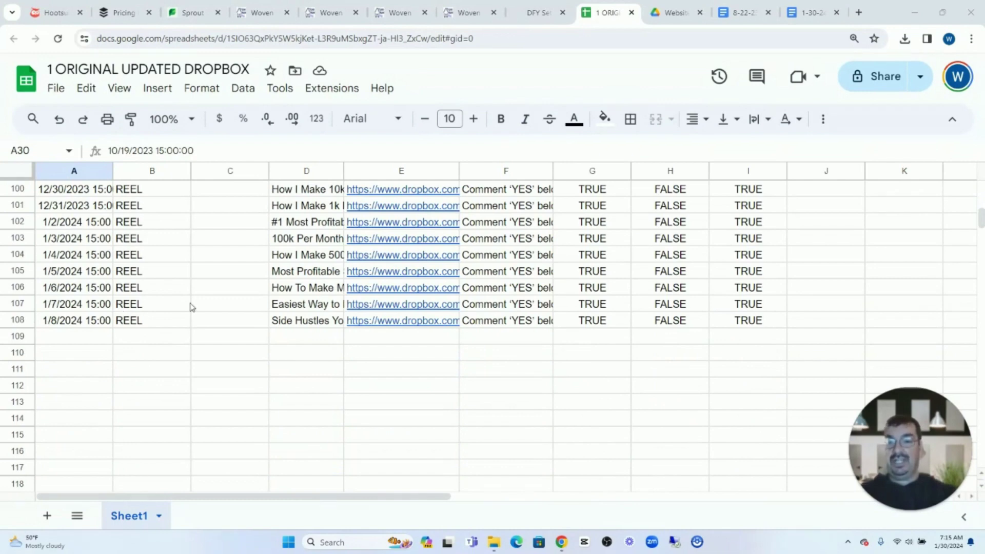
scroll(131, 330, up, 15)
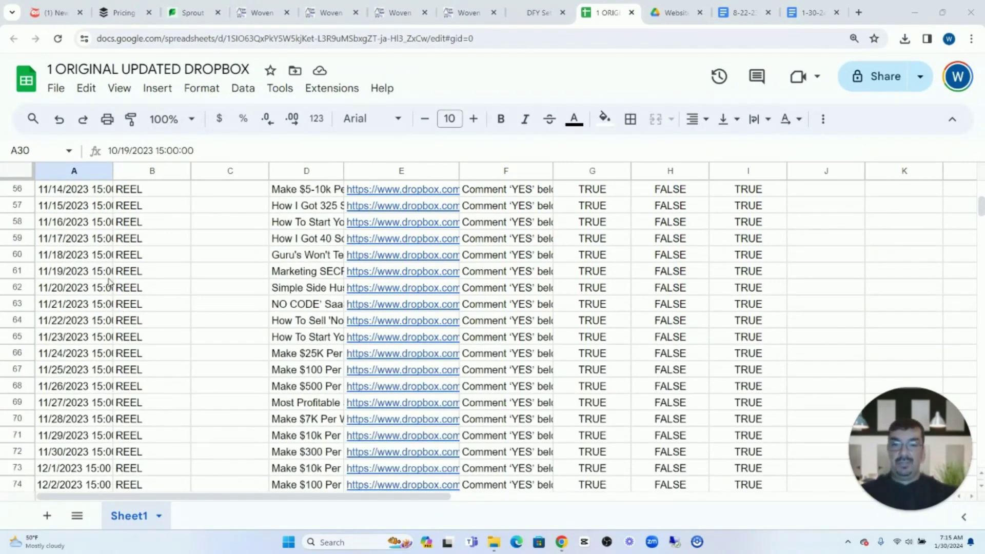
Look up the Comma Separated Values (.csv) download option for the spreadsheet without downloading the file
click(56, 87)
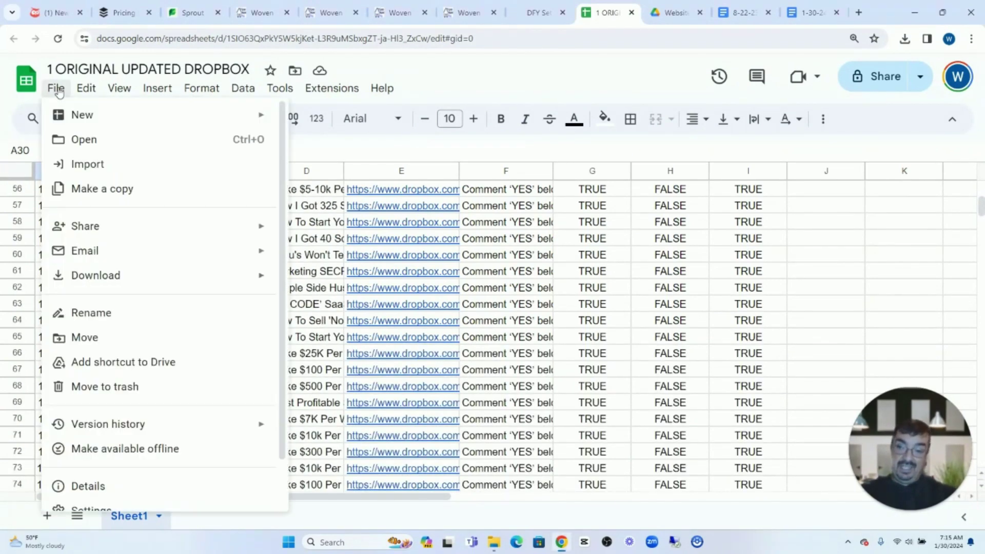
mouse_move(130, 281)
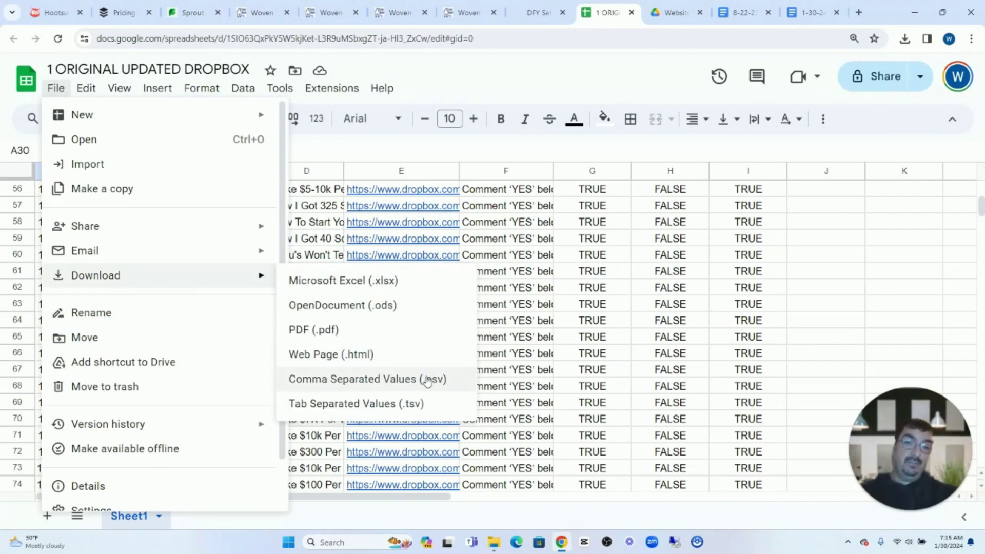
click(285, 91)
Compare the CSV upload requirements with the REEL spreadsheet, and cancel the upload in the social planner
click(324, 20)
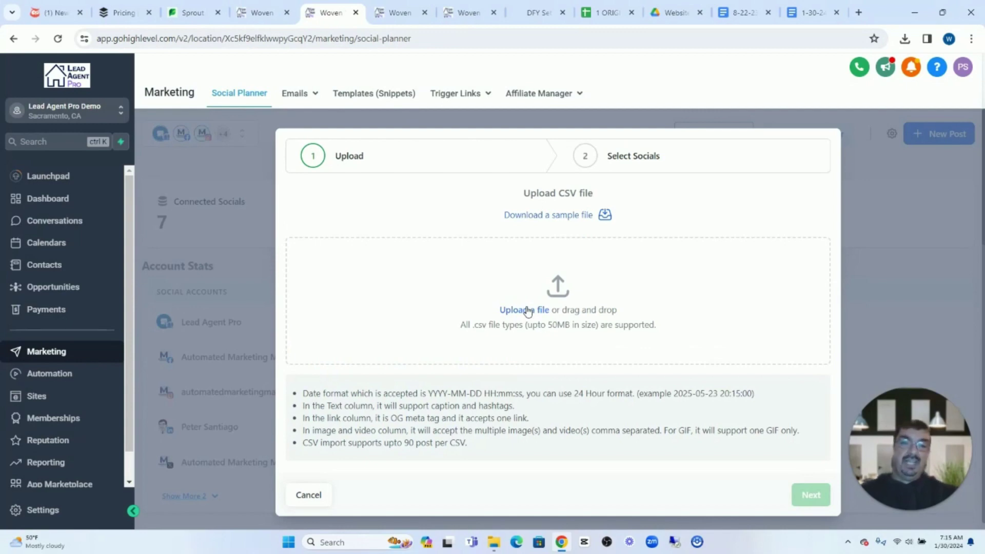
click(605, 14)
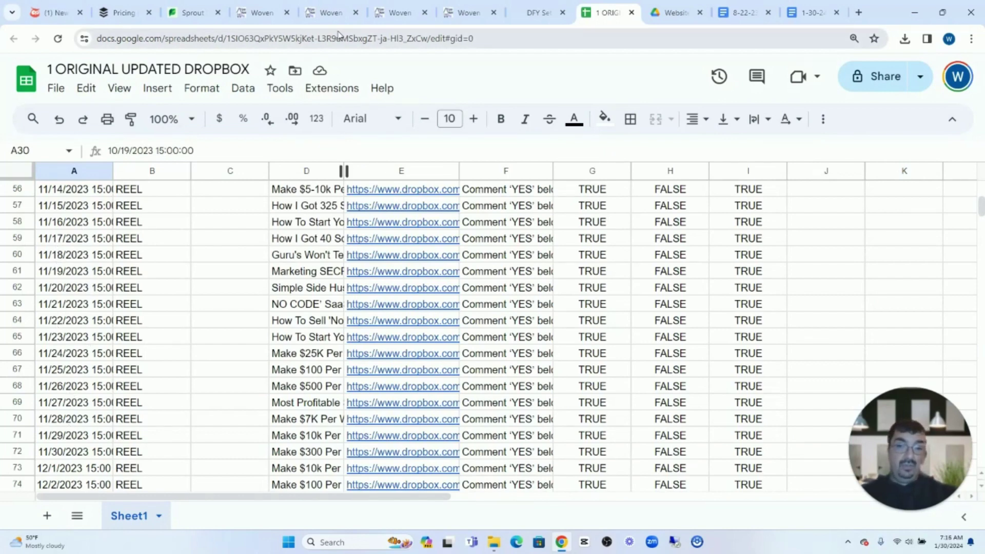
click(330, 12)
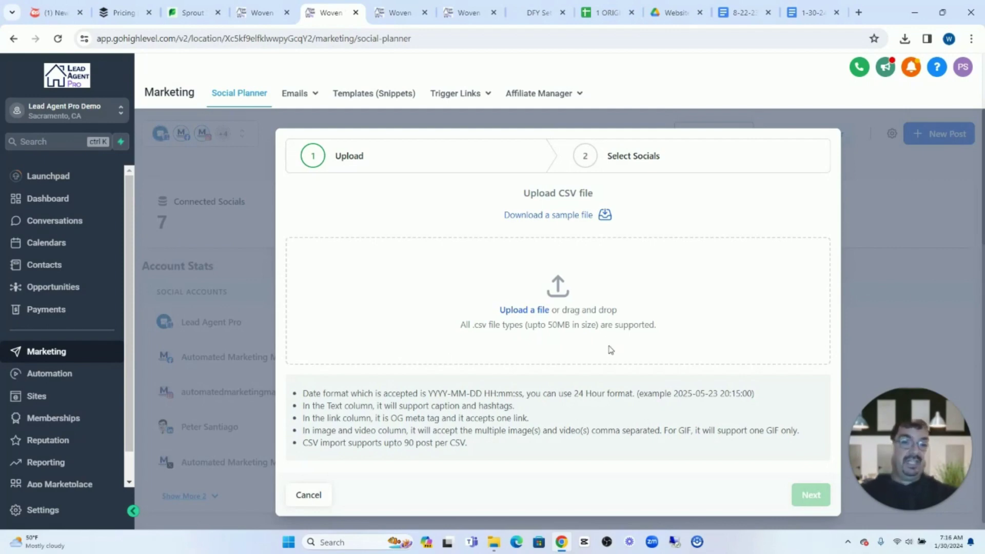
click(604, 15)
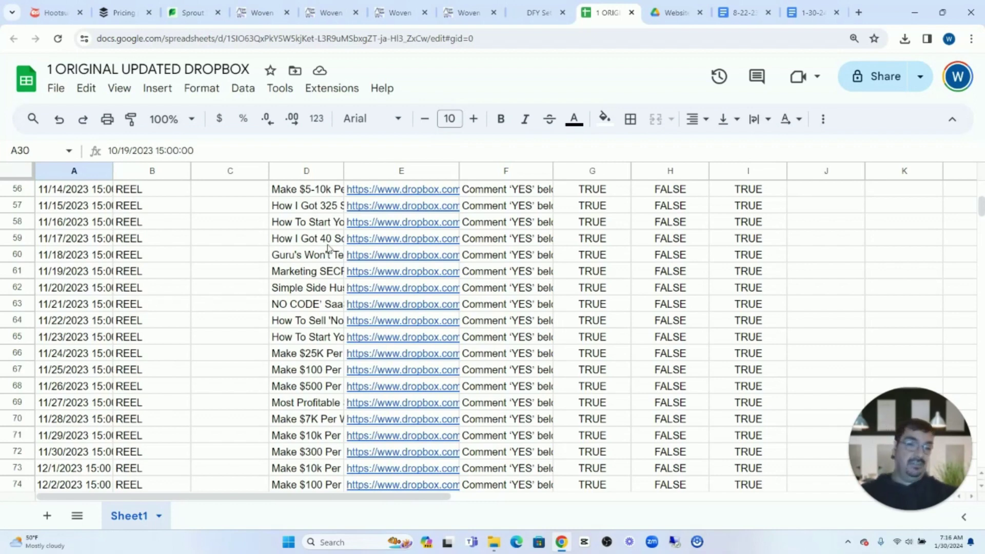
click(330, 12)
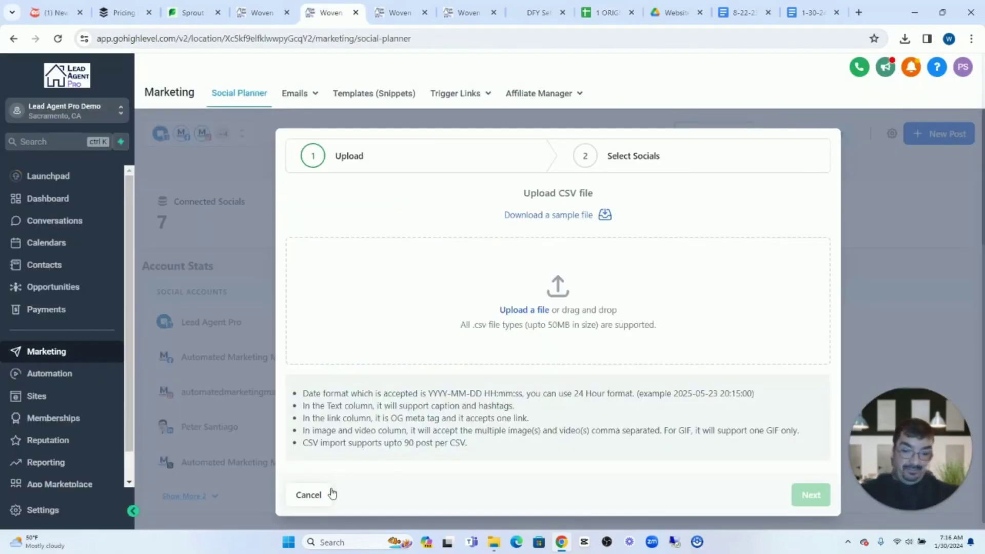
click(309, 495)
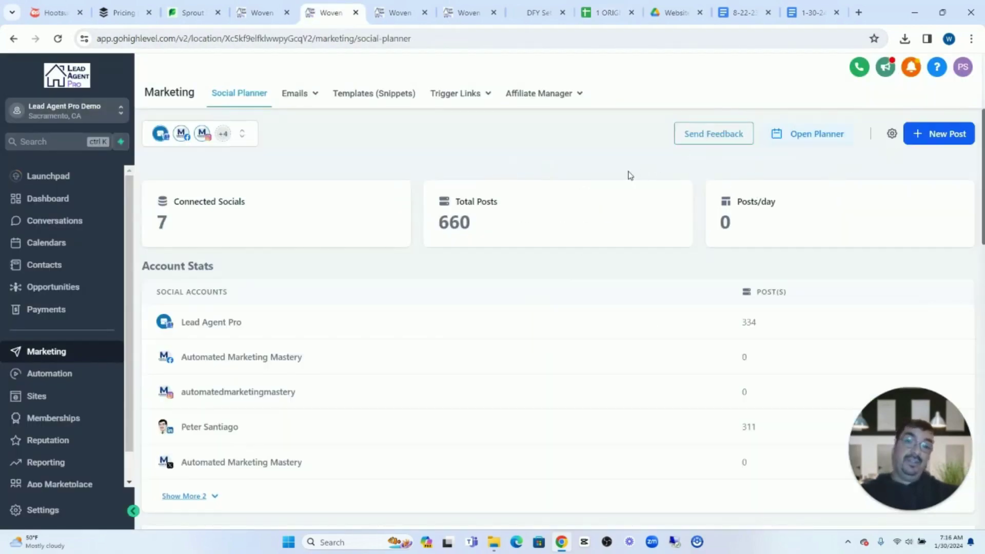
click(605, 13)
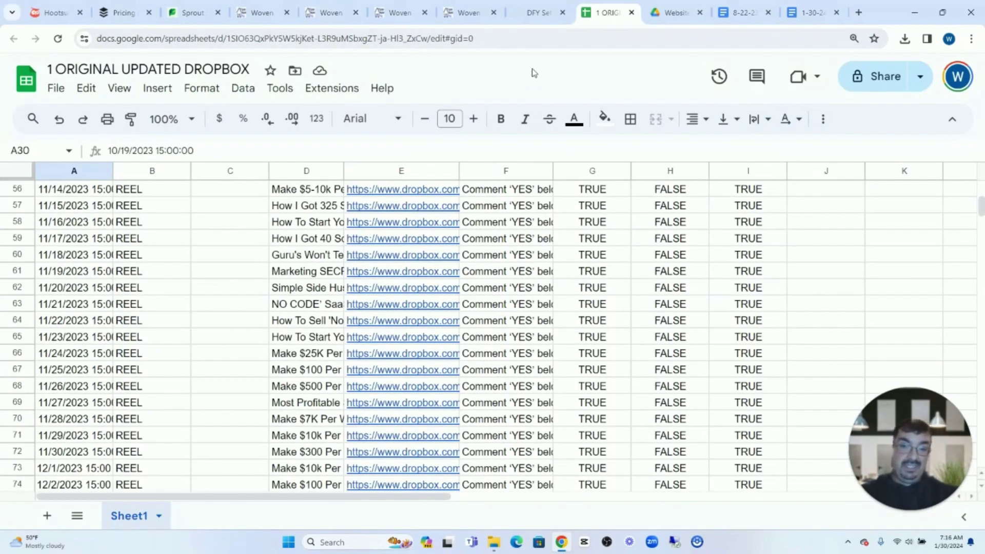
click(336, 13)
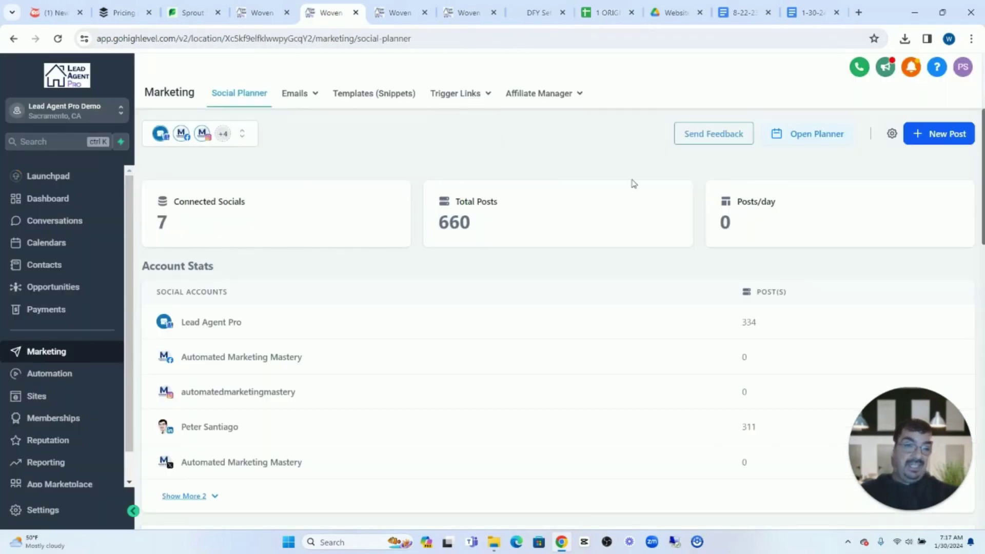
Open the Social Planner template library for new posts and show the templates of all categories
click(940, 139)
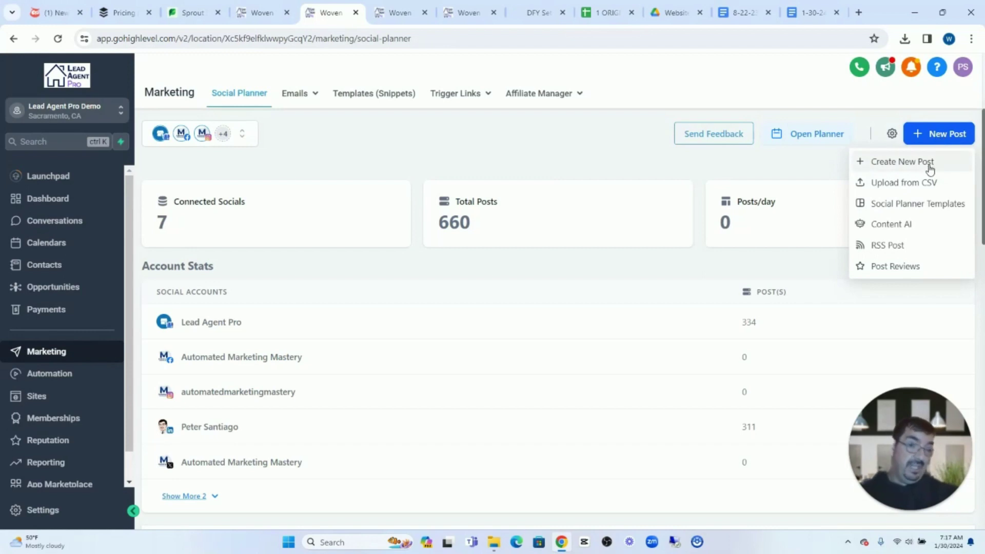
click(906, 204)
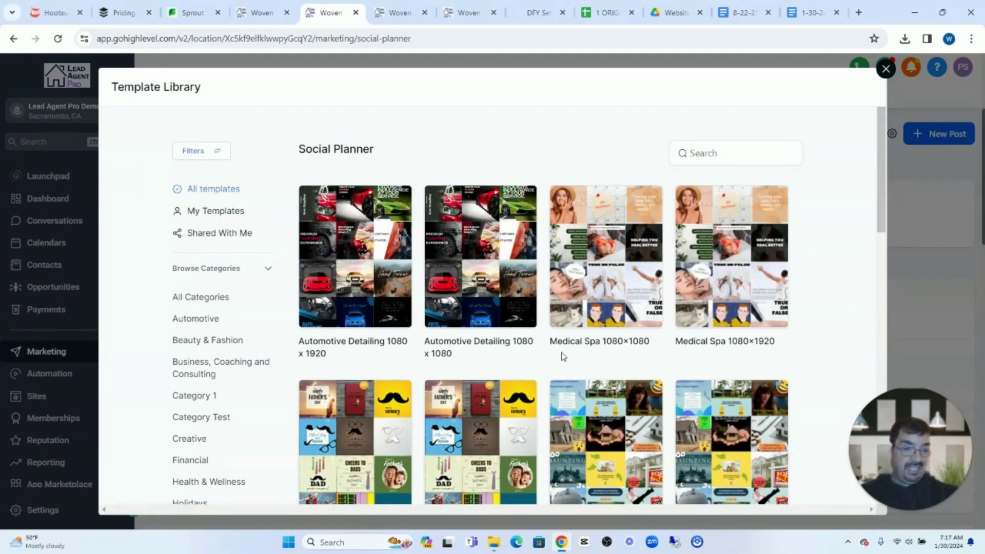
click(199, 302)
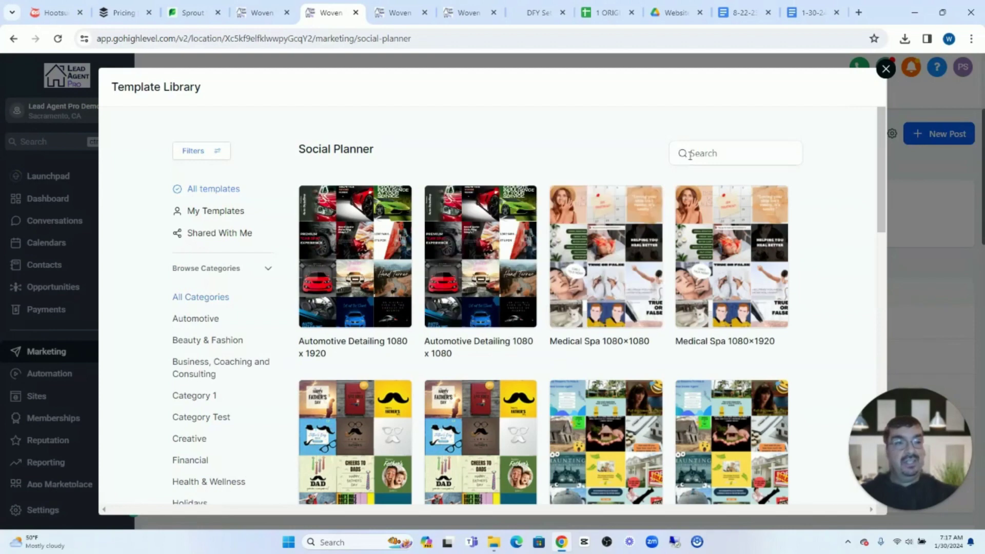
click(690, 155)
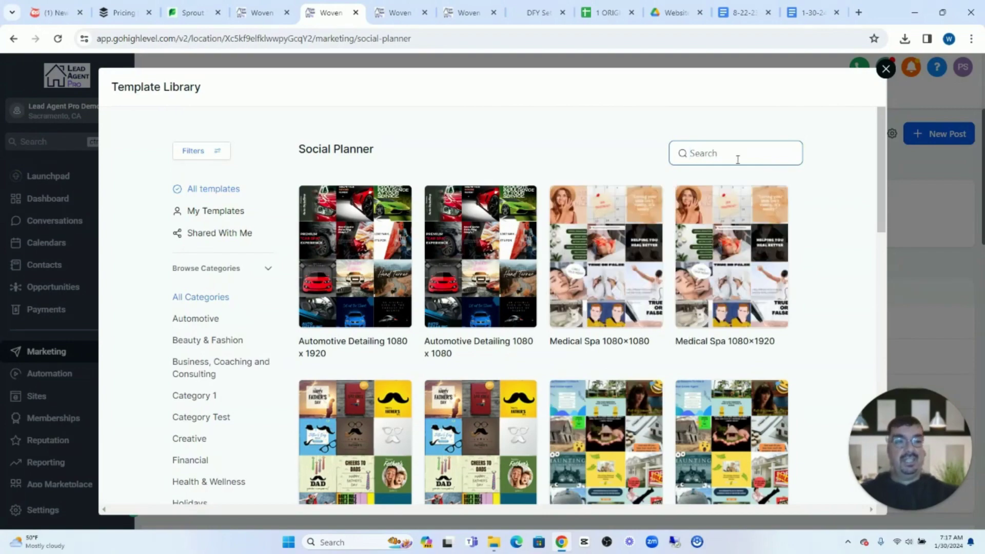
click(201, 298)
Look through the industry post templates in the library, loading more of them, and return to the start of the list
scroll(645, 302, down, 3)
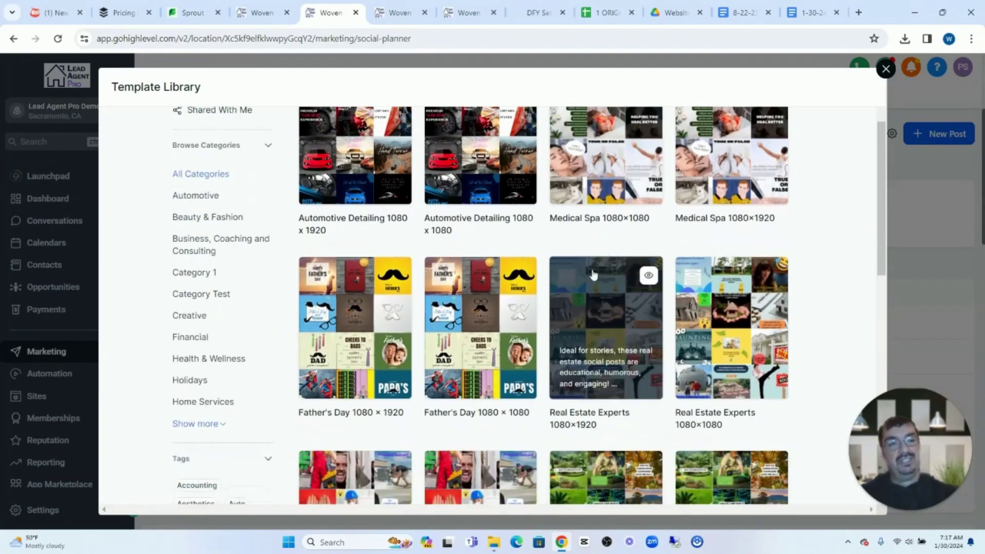
scroll(357, 184, down, 3)
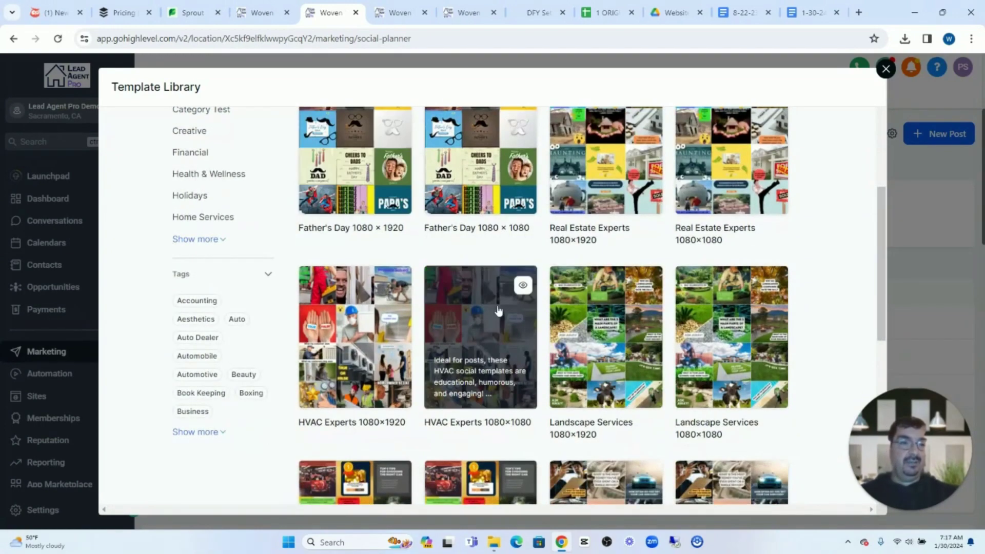
mouse_move(565, 391)
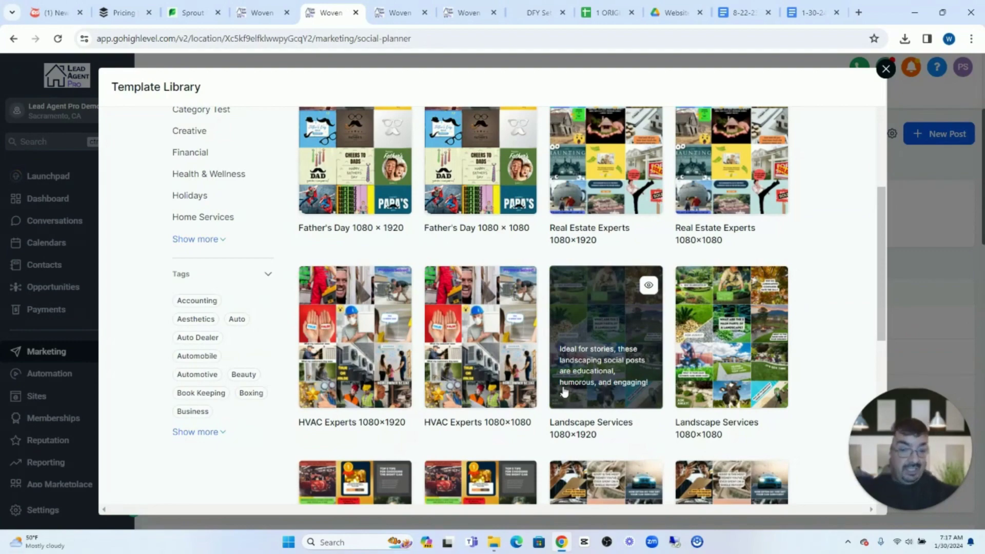
scroll(565, 391, down, 8)
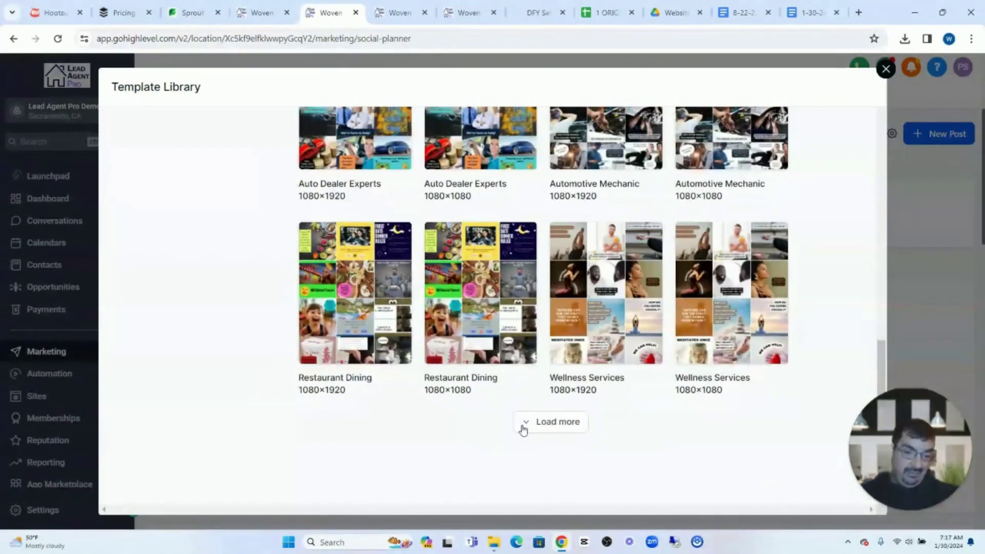
click(586, 427)
scroll(640, 408, down, 6)
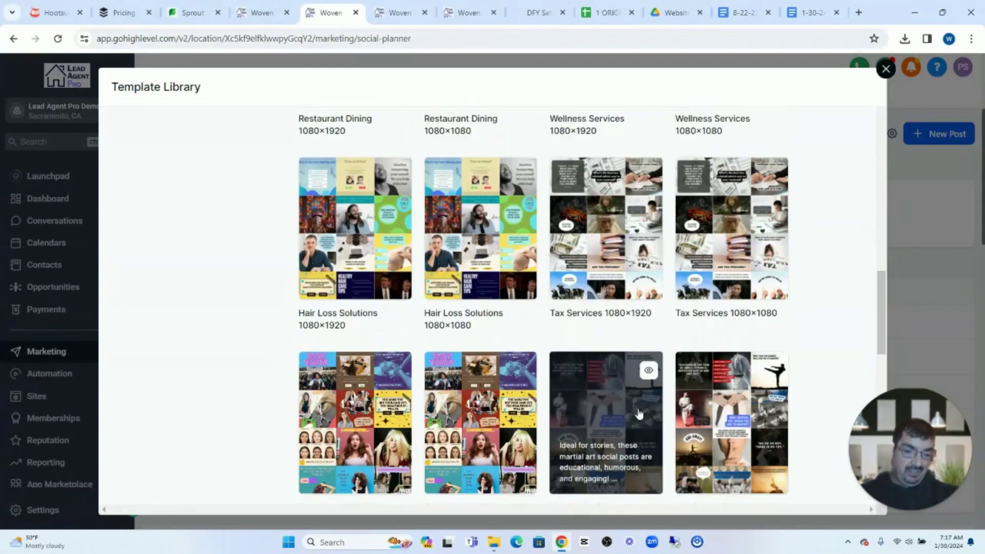
scroll(601, 369, down, 5)
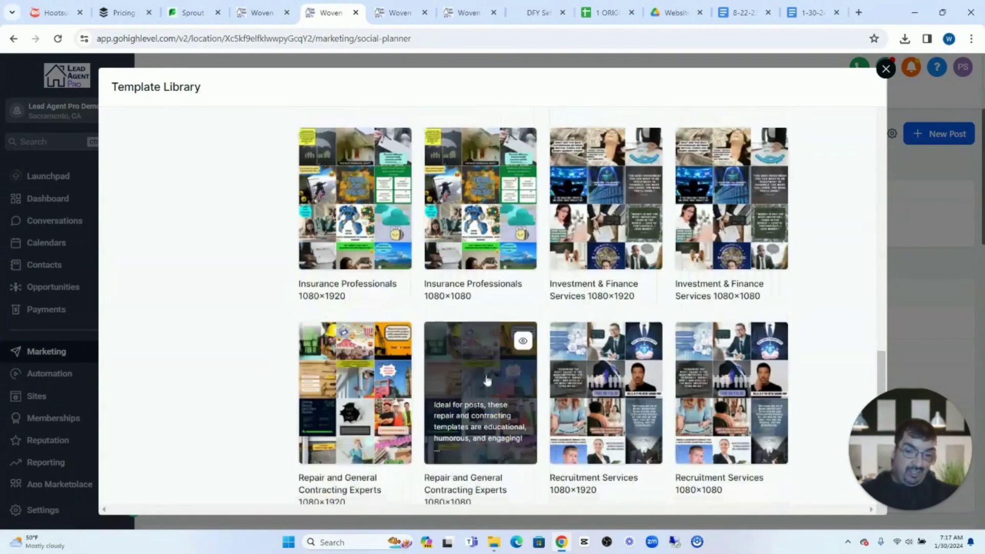
scroll(518, 452, down, 3)
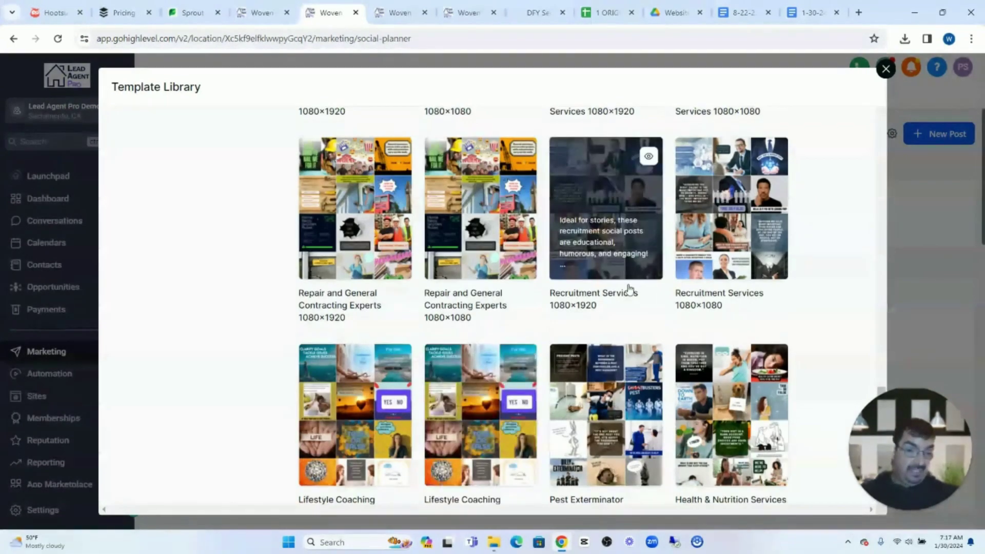
scroll(633, 359, down, 1)
scroll(635, 380, down, 2)
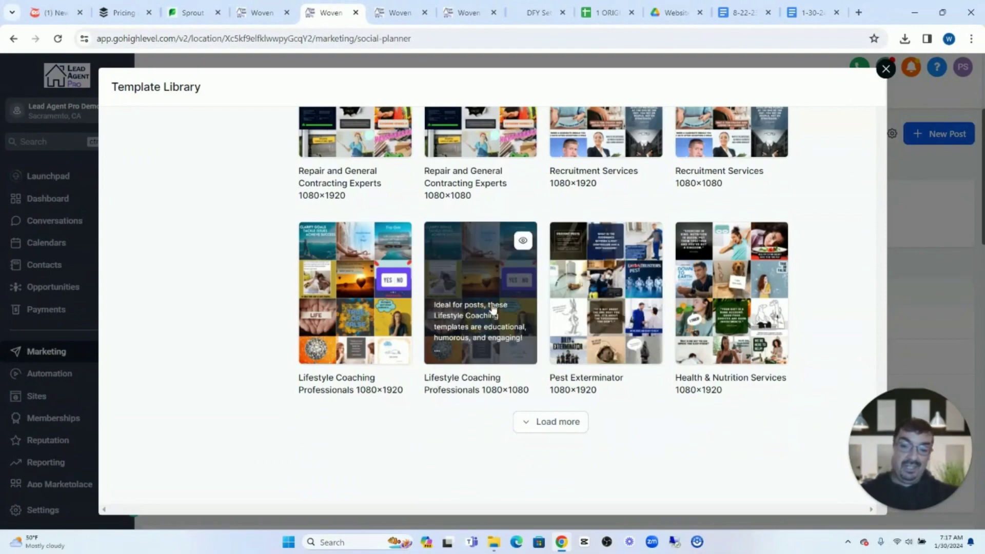
scroll(593, 410, up, 15)
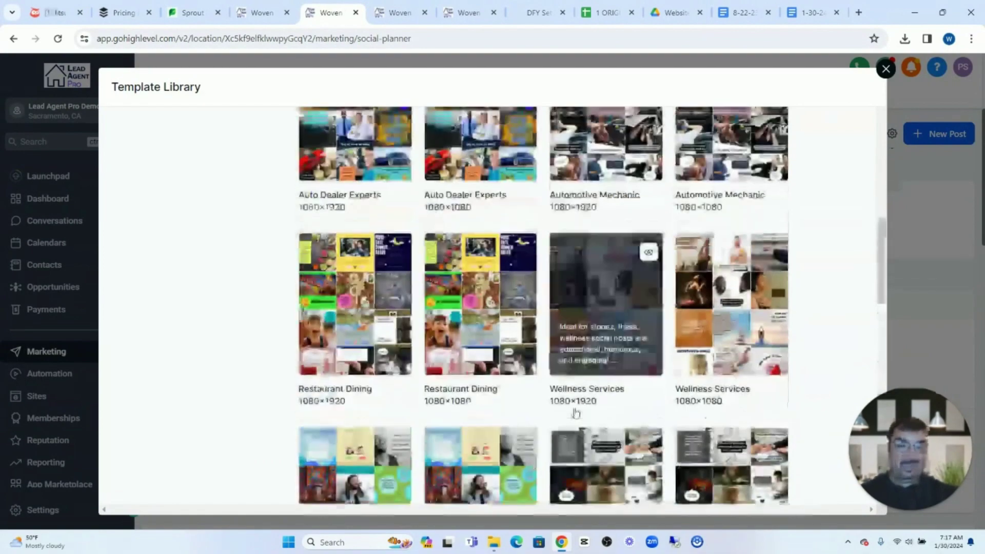
scroll(563, 409, up, 8)
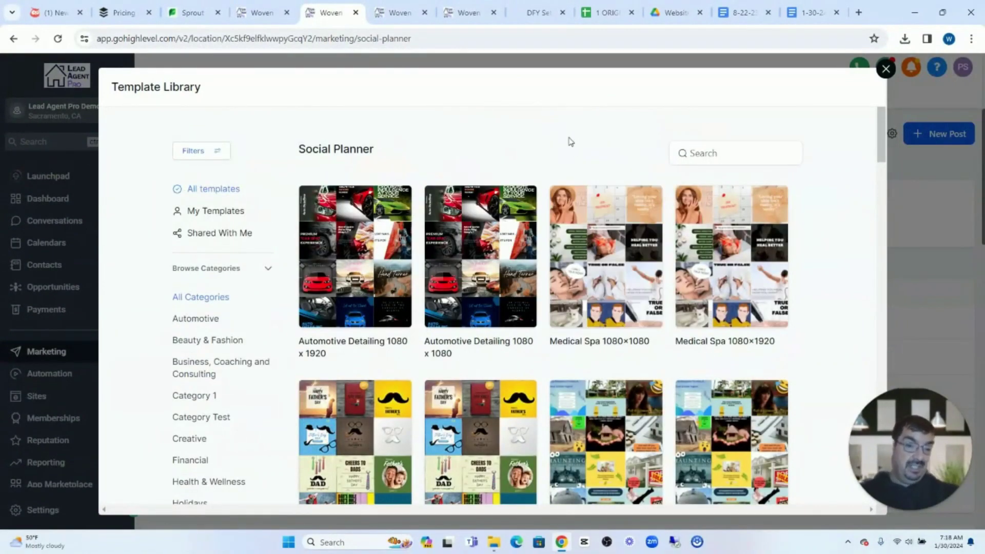
Preview the posts of the Medical Spa 1080×1080 template and load the template into the social planner
mouse_move(618, 254)
click(648, 207)
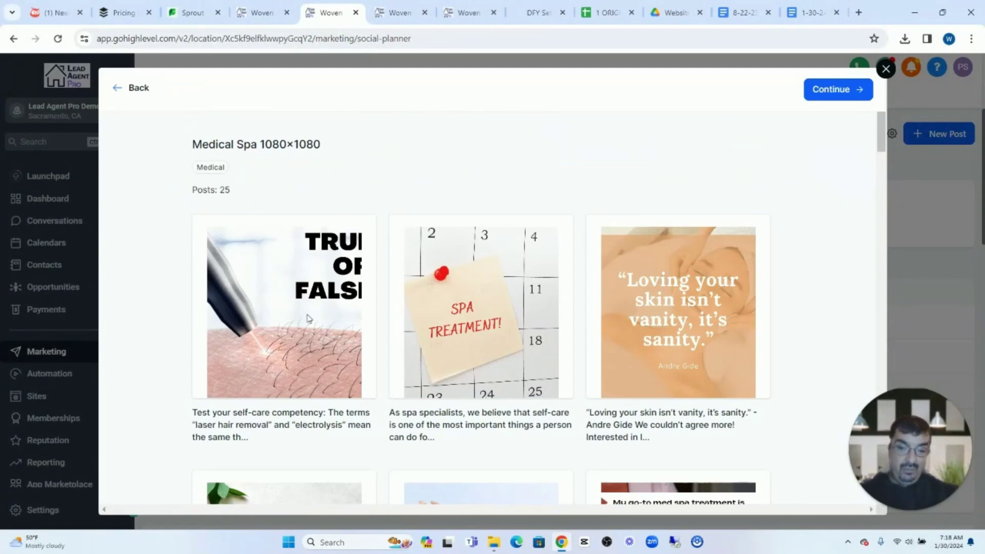
scroll(176, 352, down, 10)
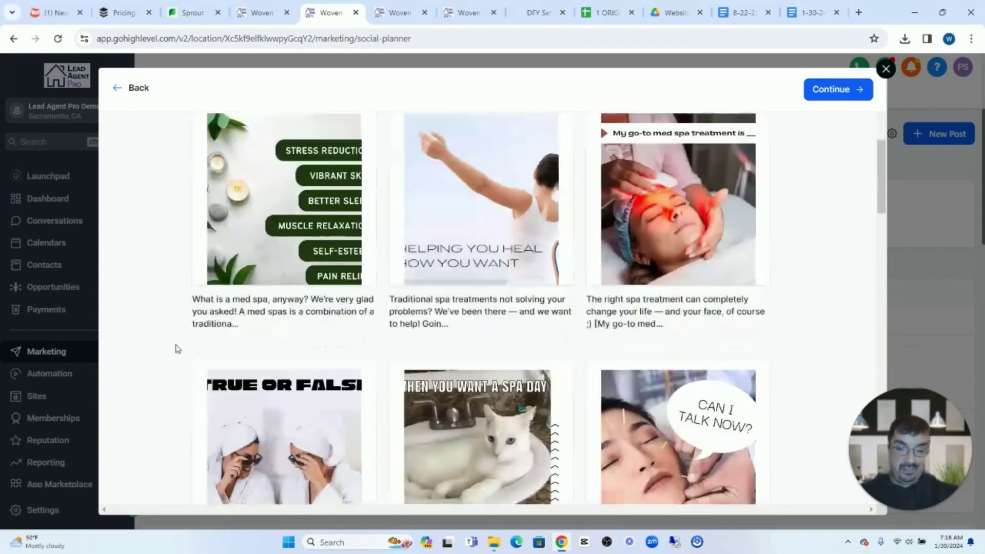
scroll(172, 352, up, 12)
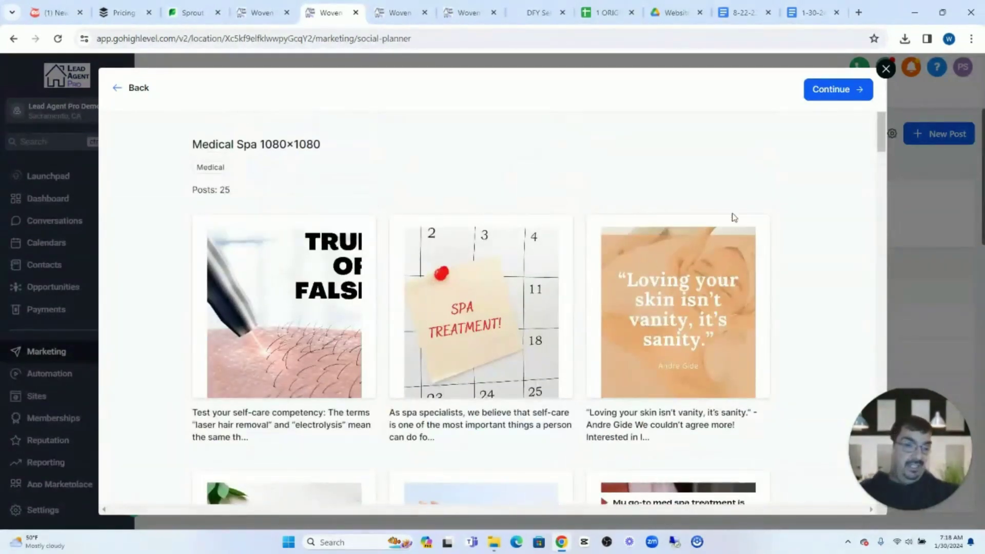
click(844, 89)
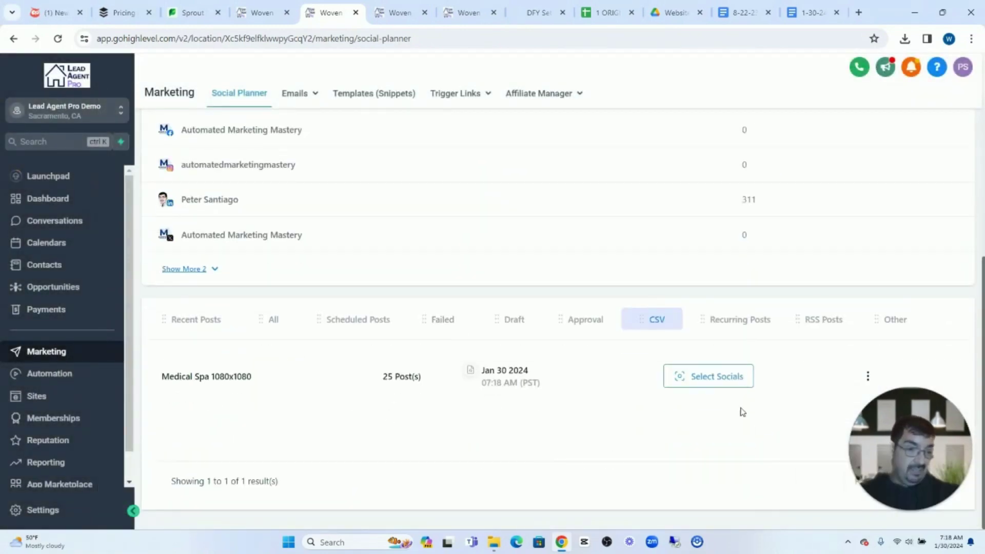
Start scheduling the Medical Spa 1080x1080 posts and select the Automated Marketing Mastery Facebook and Instagram accounts
click(711, 379)
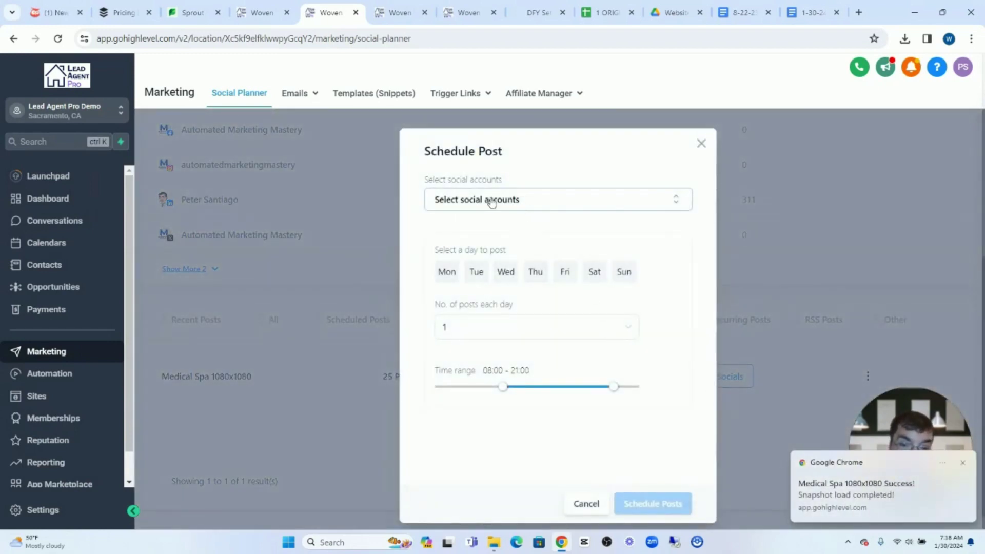
click(492, 202)
scroll(651, 343, down, 2)
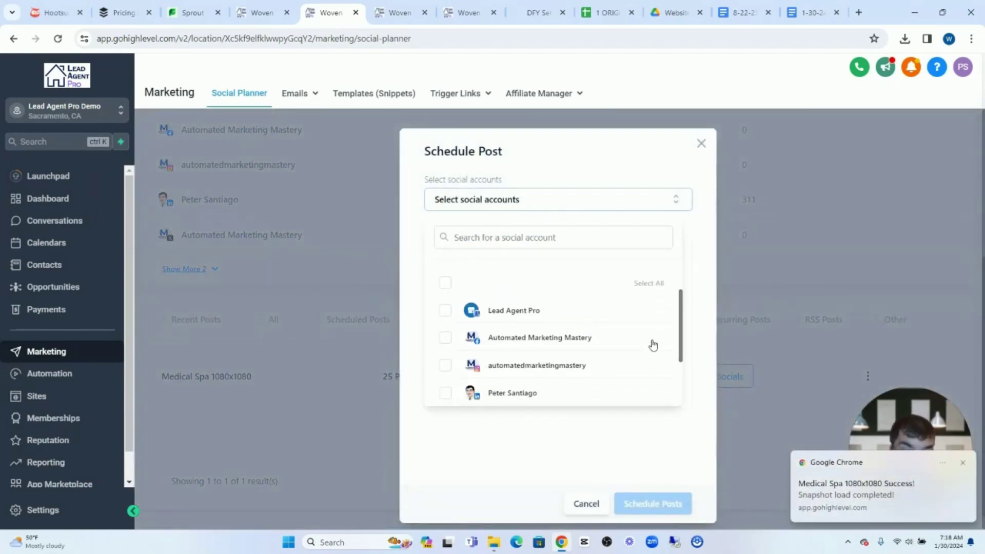
click(445, 338)
click(446, 365)
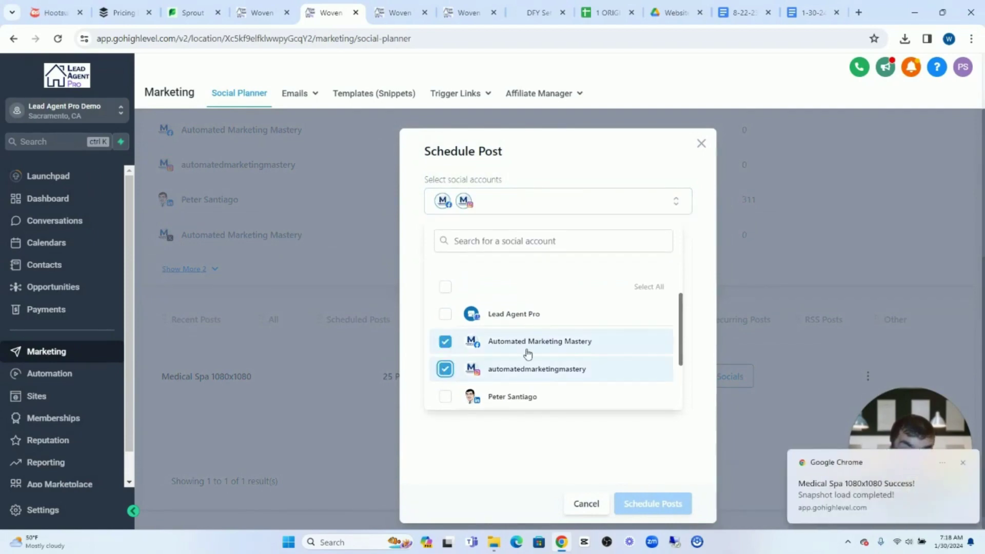
click(425, 258)
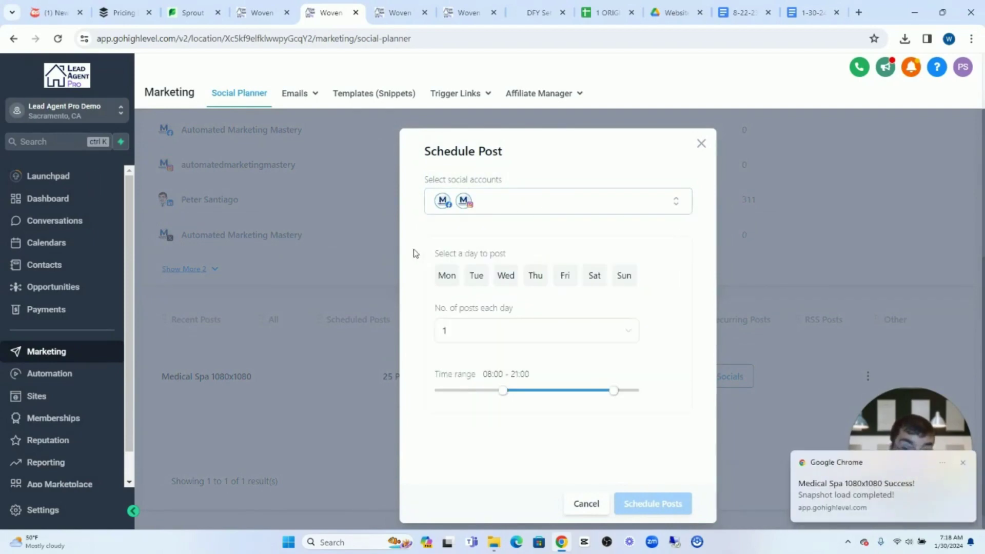
Select every day from Monday to Sunday as a posting day for the Medical Spa posts
click(445, 281)
click(477, 277)
click(506, 277)
click(535, 278)
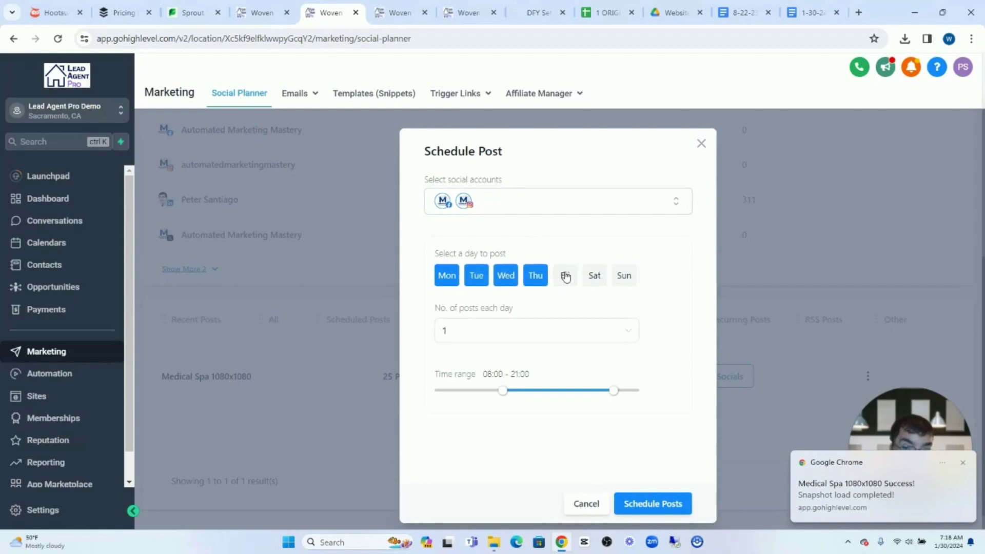
click(566, 277)
click(594, 275)
click(624, 276)
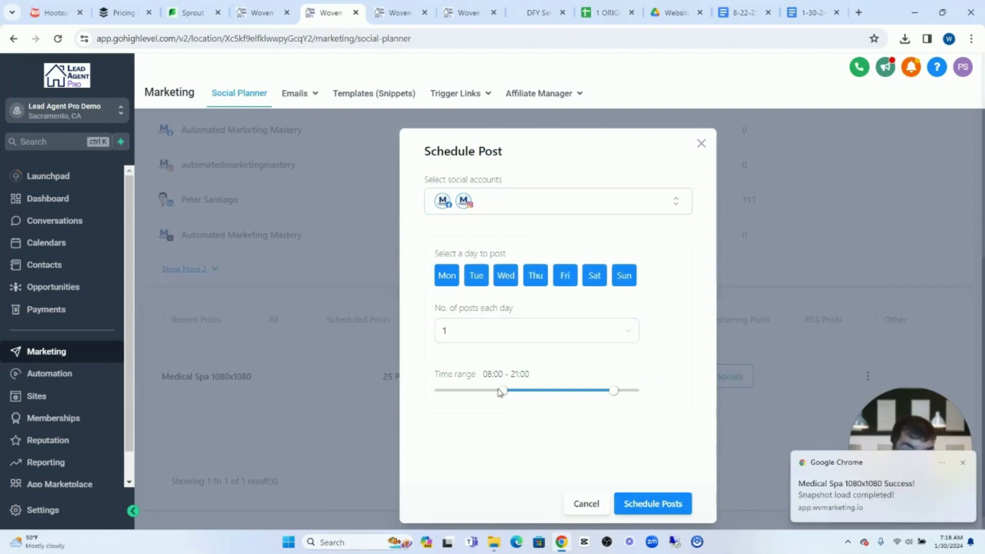
Set the posting time range to 10:08–15:55 with 1 post each day, and close the Schedule Post dialog without scheduling
drag(501, 392, 521, 398)
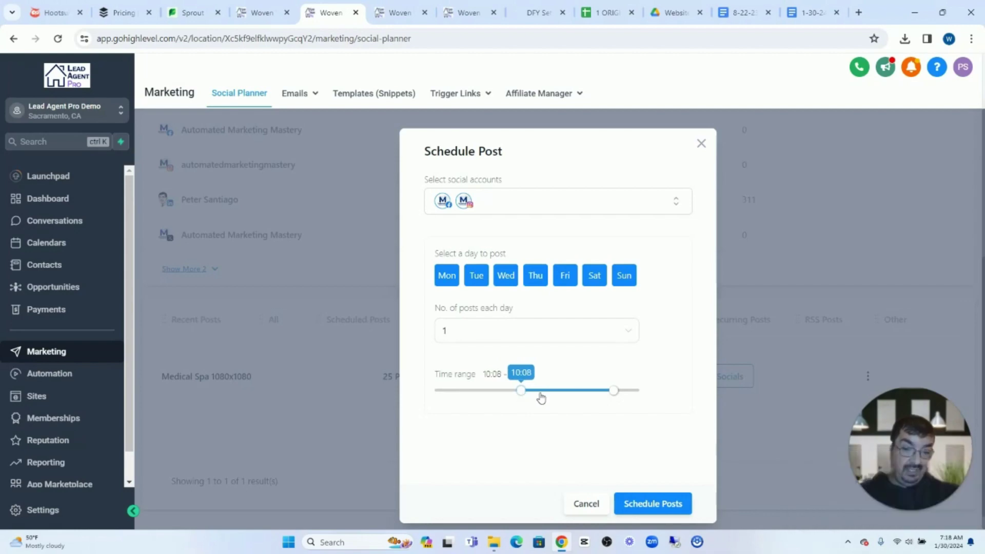
drag(615, 395, 570, 399)
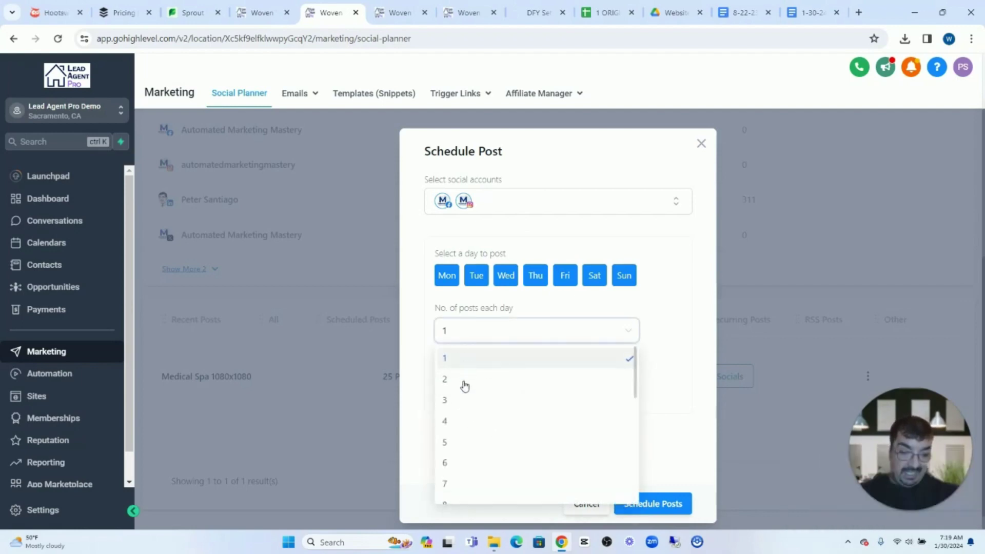
click(417, 345)
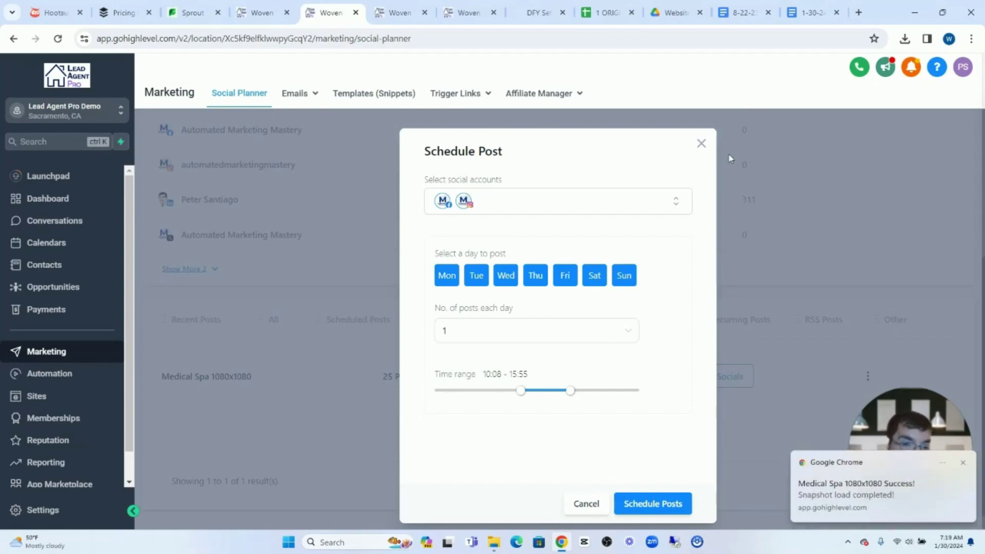
click(702, 146)
Open the Content AI generator for a new post and put the cursor in the content title field
scroll(480, 244, up, 4)
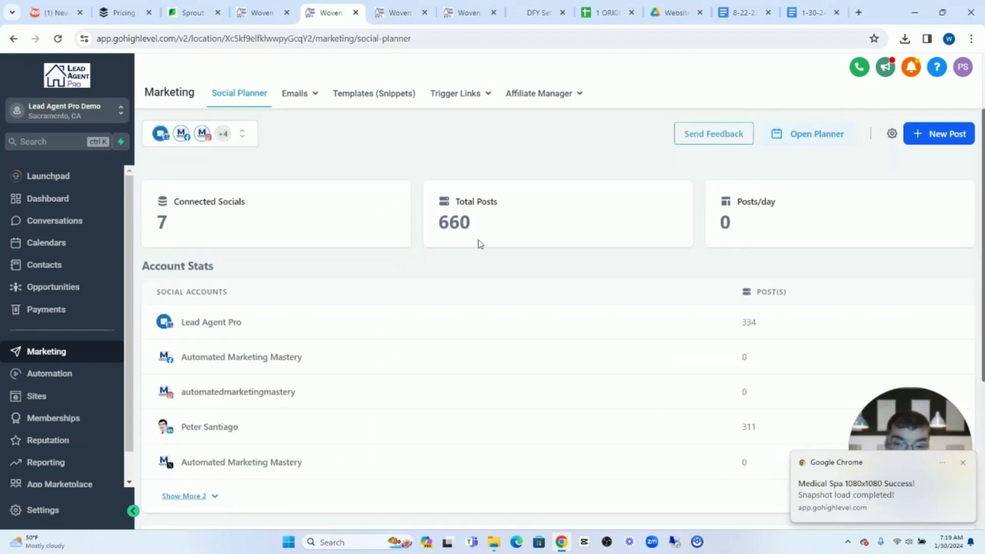
click(934, 135)
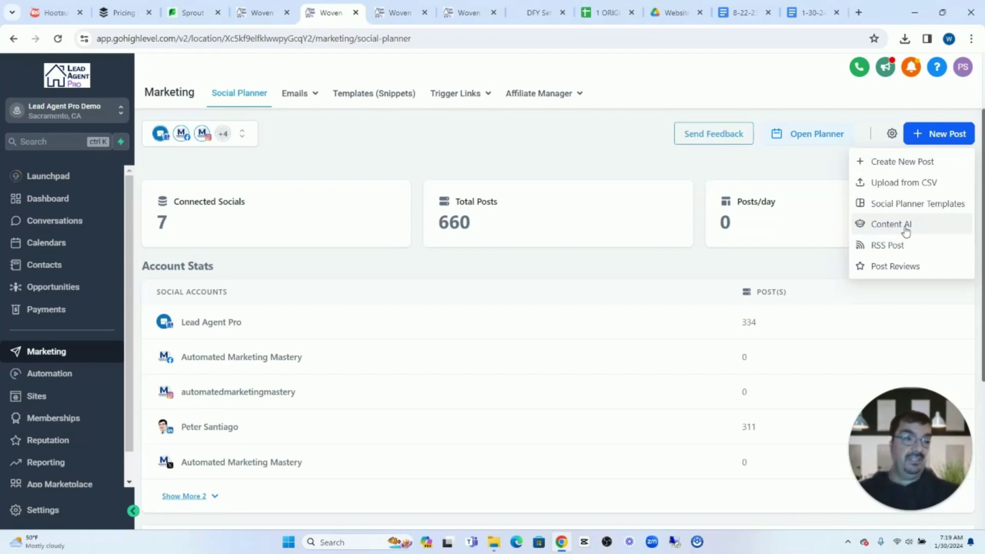
click(905, 229)
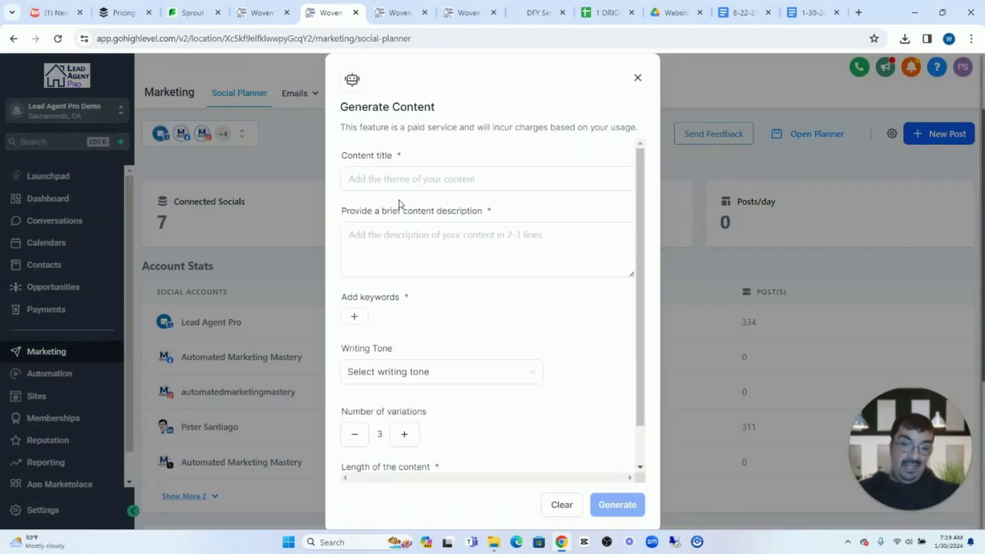
click(391, 181)
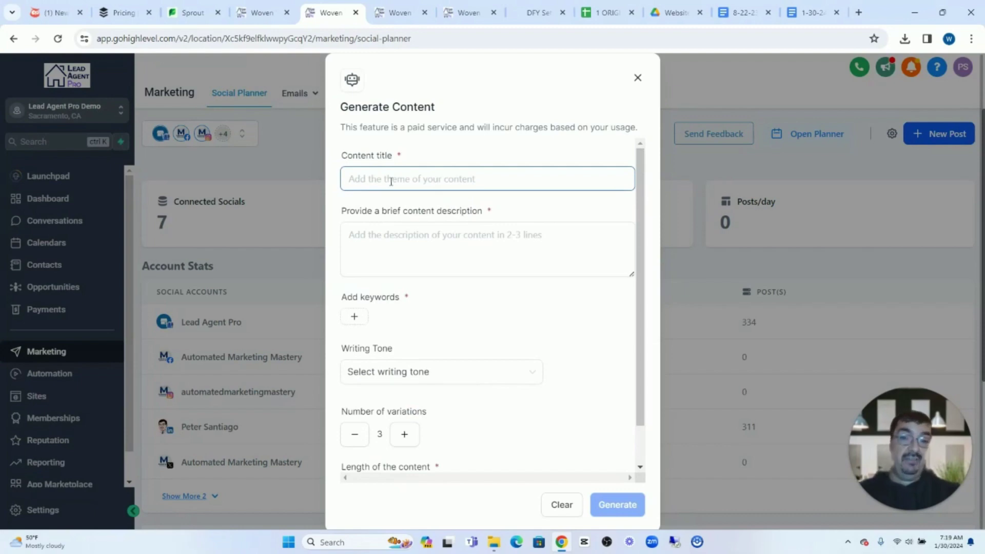
Switch to Google Drive and look through the finished clips in the Website Videos folder
click(669, 16)
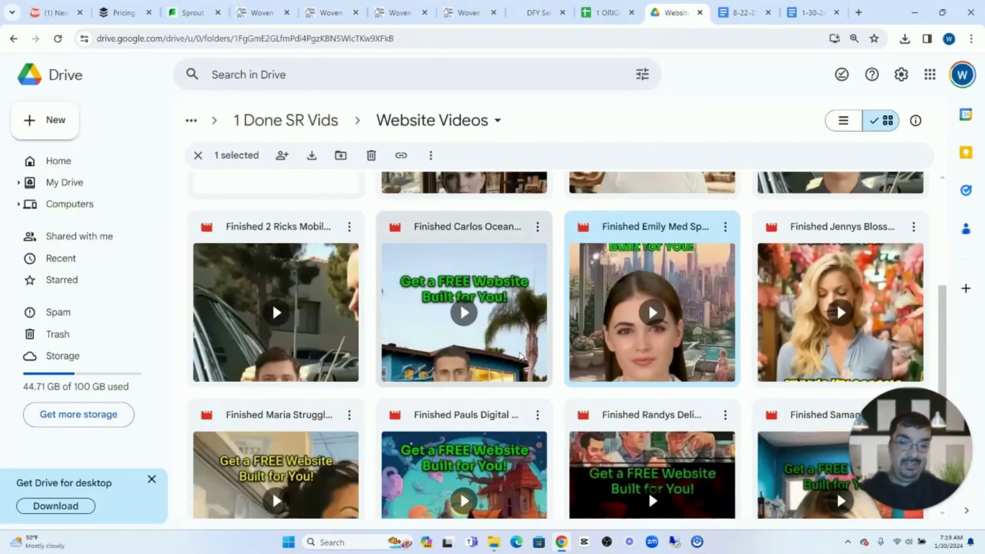
scroll(513, 333, up, 4)
scroll(461, 318, down, 4)
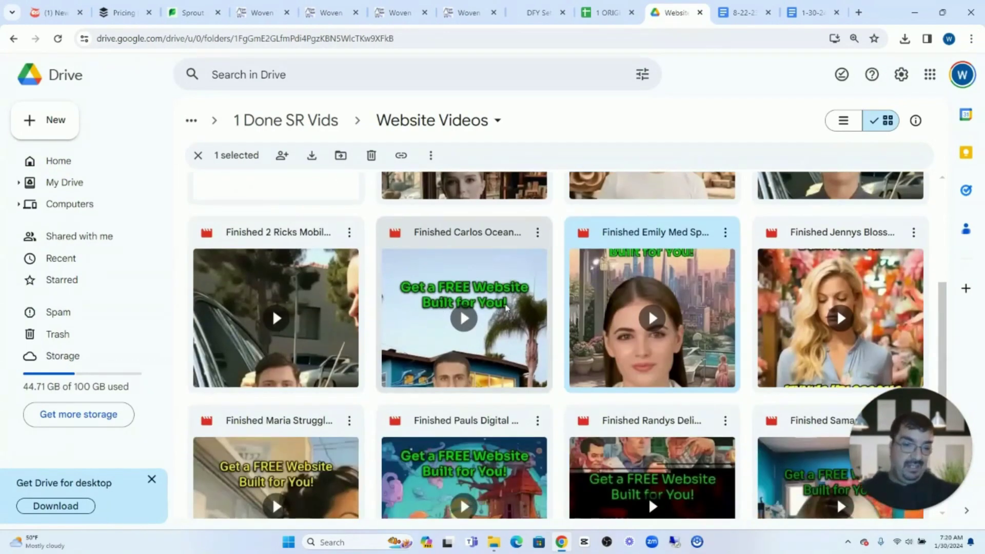
Preview the Finished Emily Med Spa 1.mp4 clip in the Website Videos folder and close the preview
scroll(505, 307, down, 1)
scroll(477, 310, up, 3)
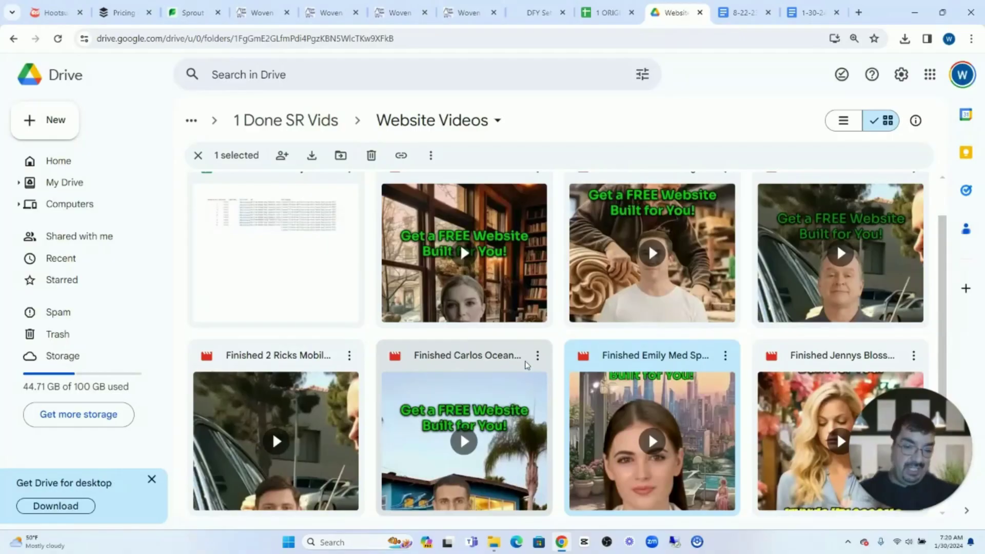
scroll(662, 307, down, 2)
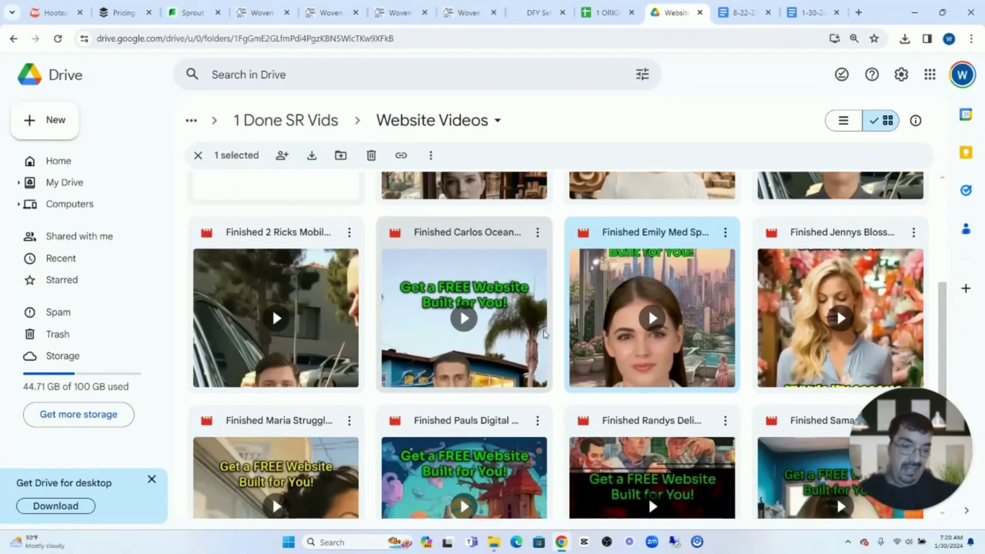
double_click(662, 306)
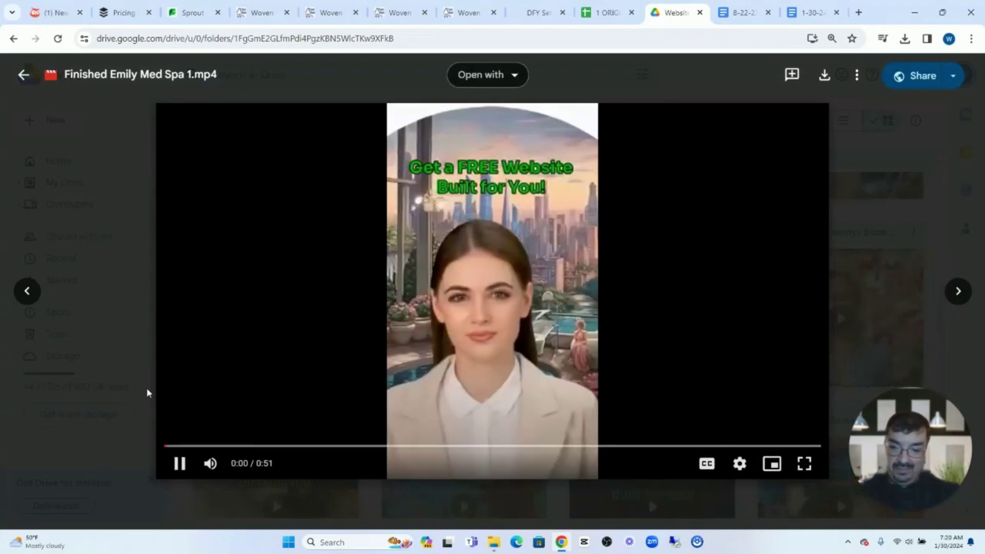
click(148, 393)
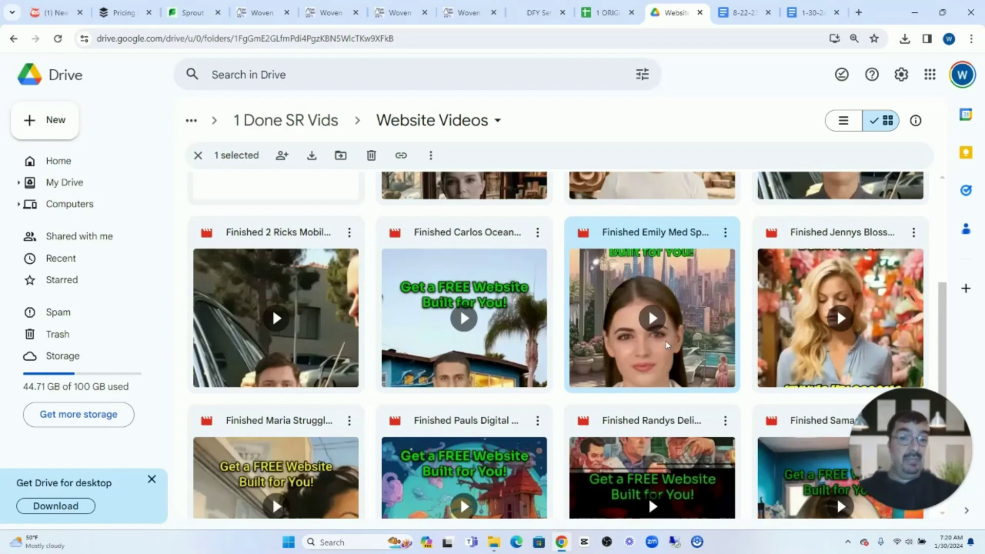
Copy Story 2's title from the Google Docs story document into GoHighLevel's content title: "Secrets of Effortless Med Spa Management: Discover Emily's AI Advantage"
click(727, 22)
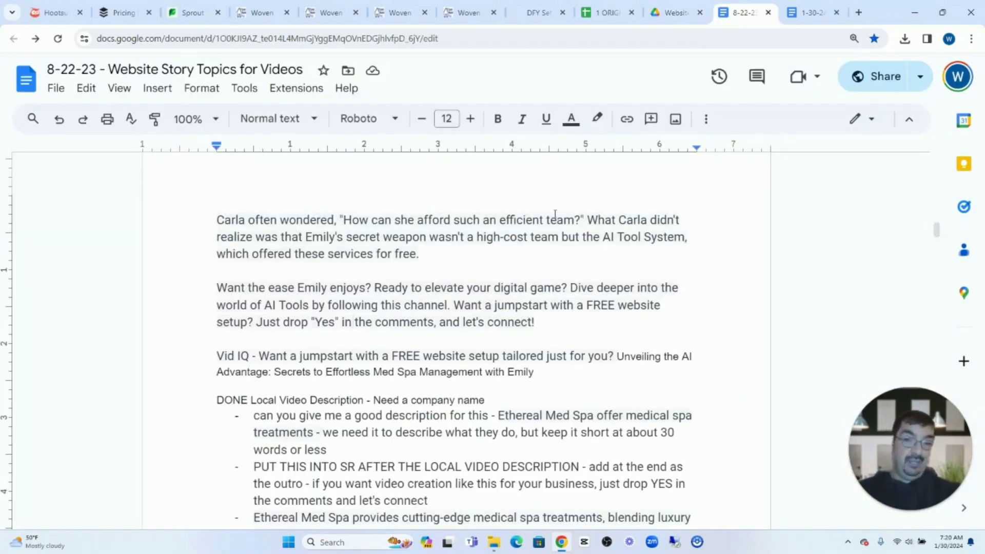
scroll(334, 361, up, 8)
scroll(508, 251, down, 2)
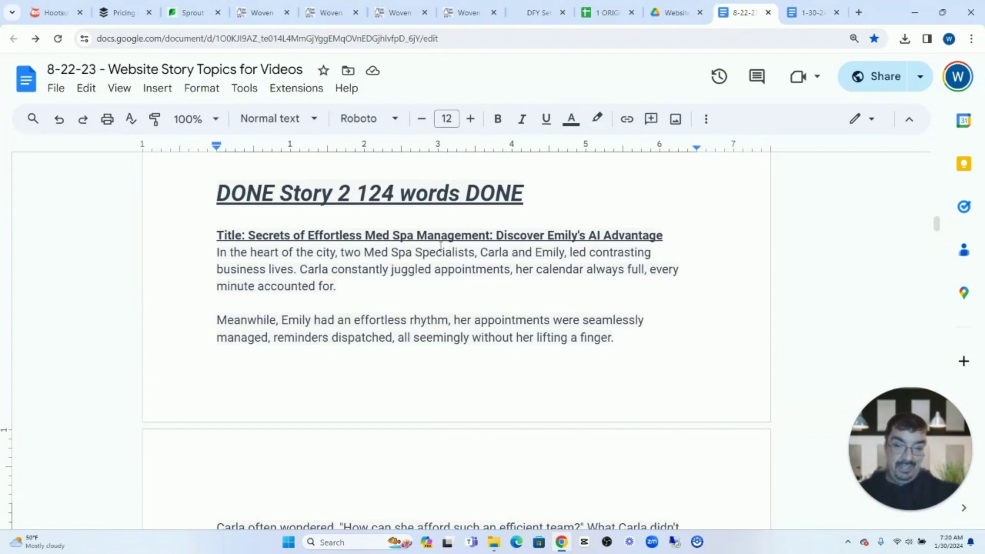
scroll(384, 235, down, 7)
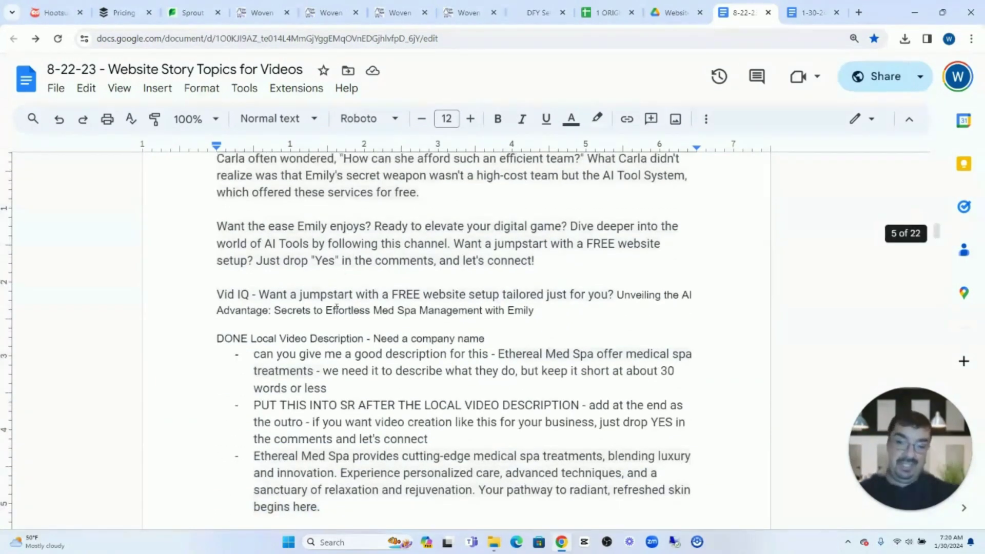
scroll(330, 342, up, 7)
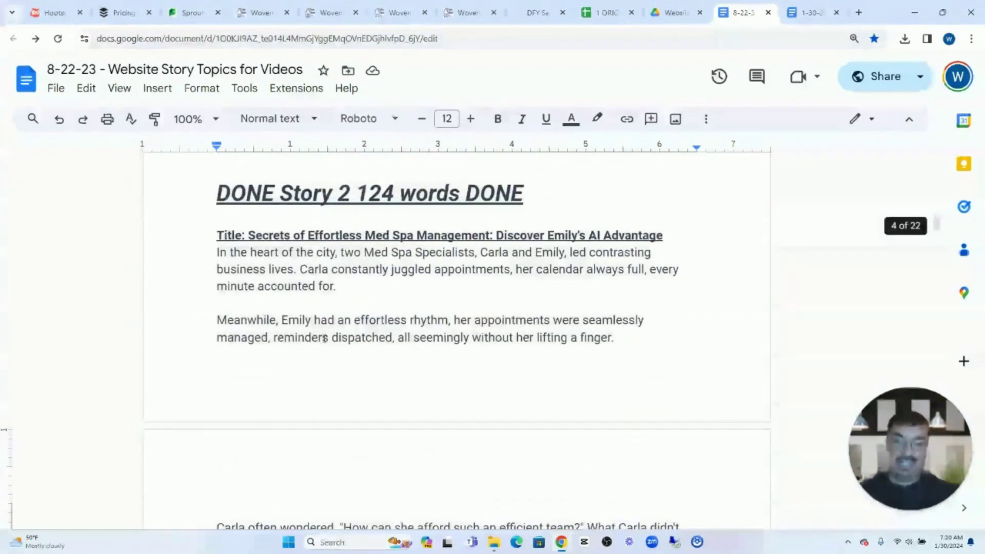
drag(663, 235, 249, 236)
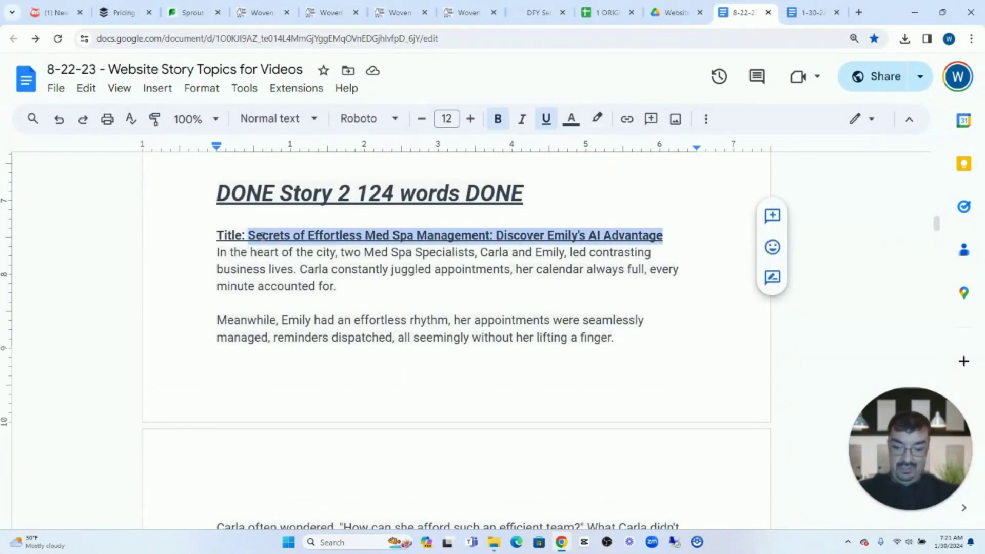
key(ctrl+c)
click(331, 12)
key(ctrl+v)
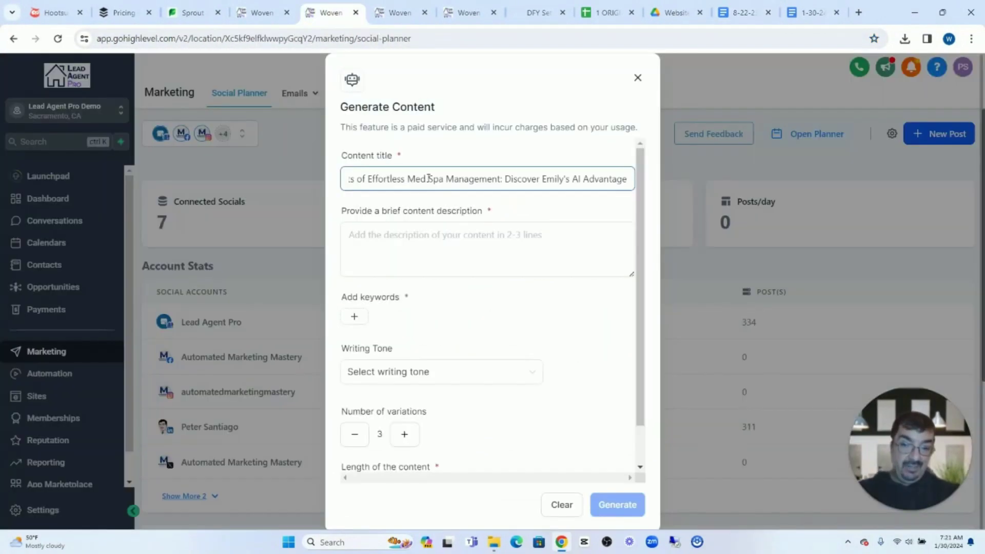
Copy "Ethereal Med Spa offer medical spa treatments" from Story 2's local video description in Google Docs into GoHighLevel's brief content description
click(743, 12)
scroll(352, 315, down, 8)
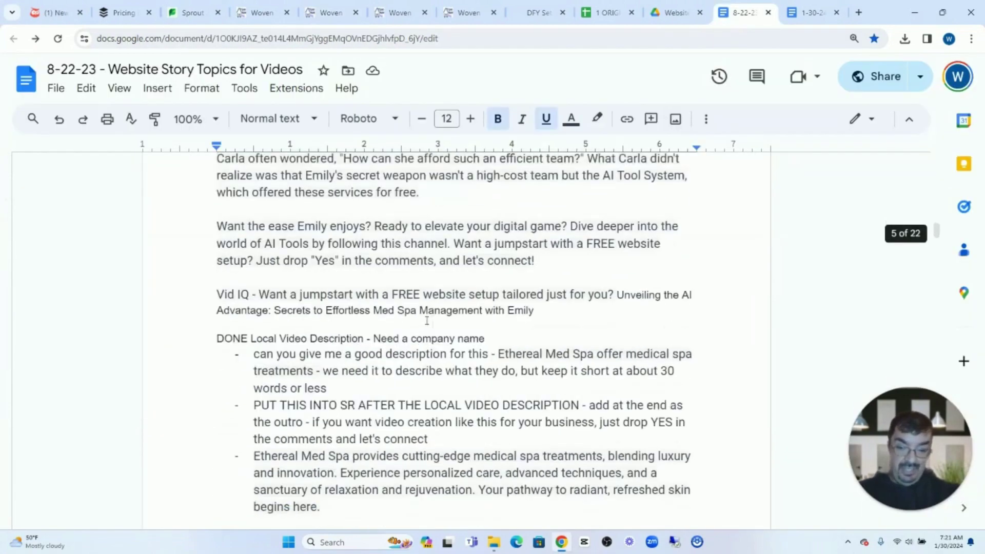
click(353, 315)
drag(314, 309, 498, 293)
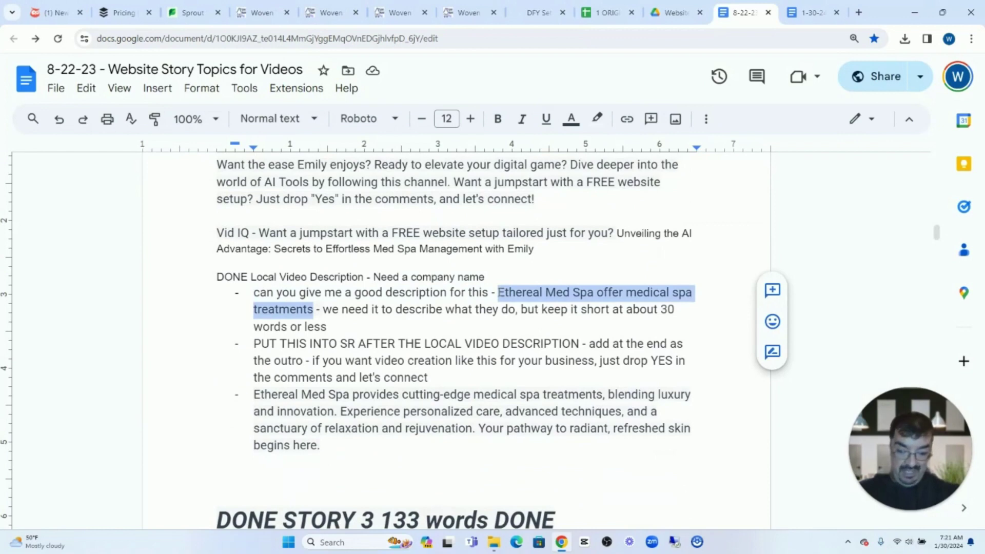
key(ctrl+c)
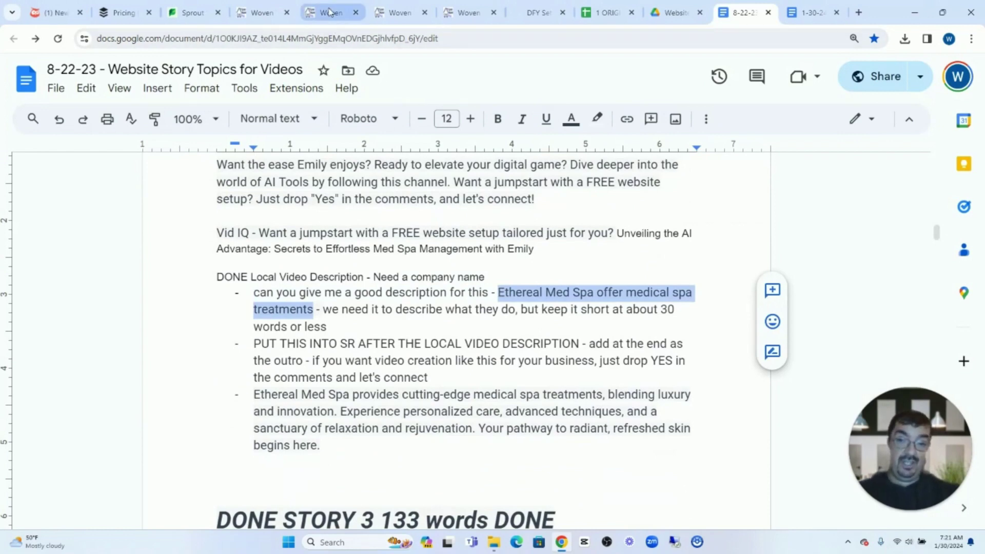
click(331, 13)
click(394, 266)
key(ctrl+v)
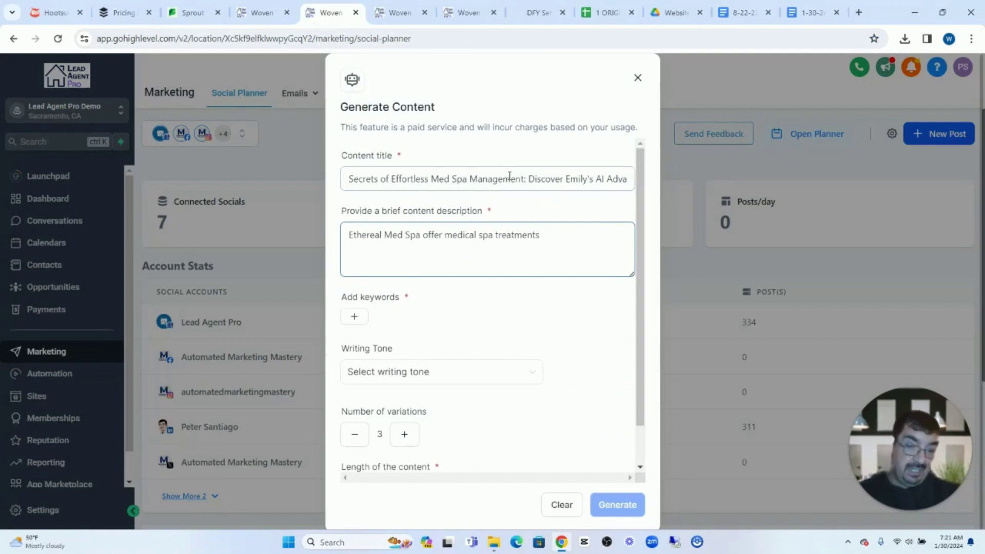
Add "Effortless Med Spa Management" from the content title as a keyword
drag(525, 181, 392, 192)
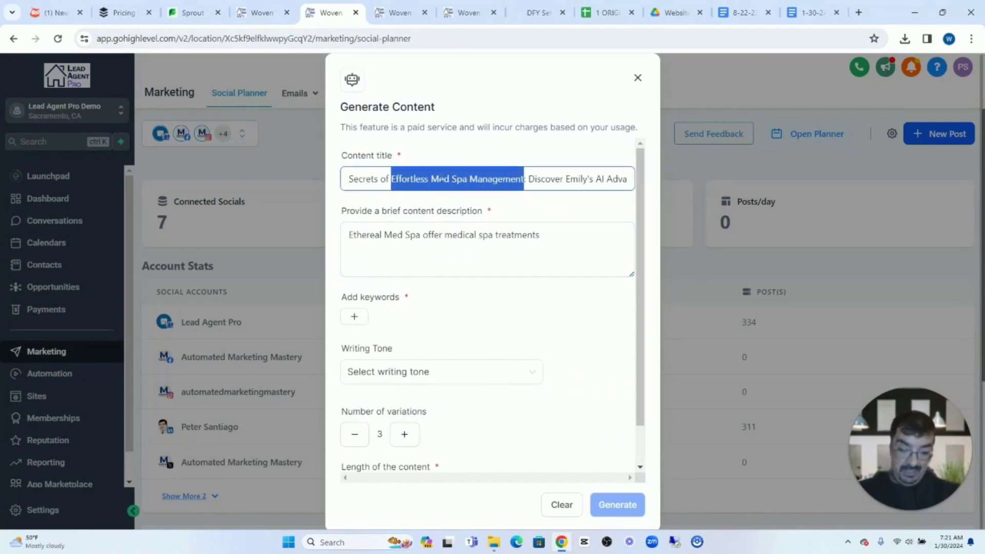
click(366, 323)
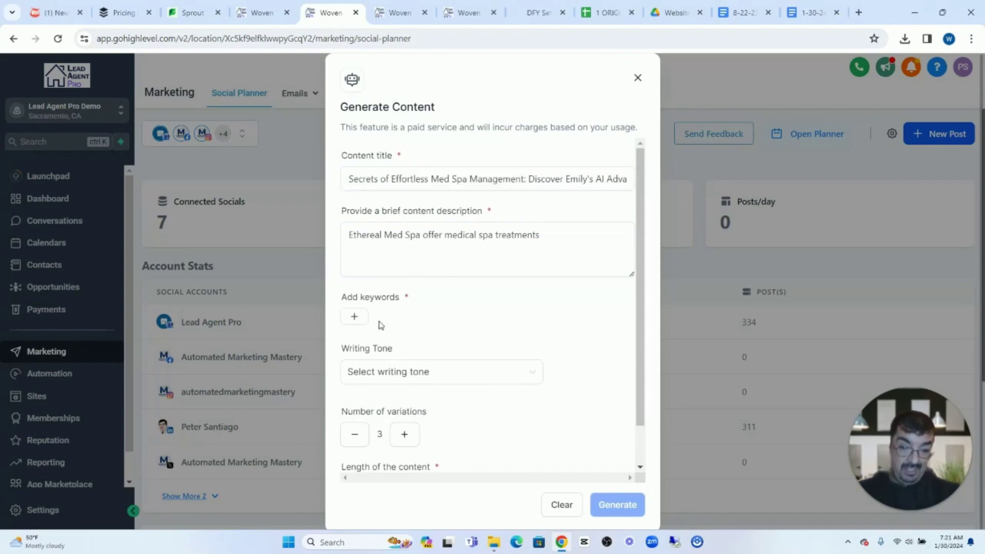
click(354, 316)
key(ctrl+v)
Set the writing tone of the generated content to Persuasive
click(441, 371)
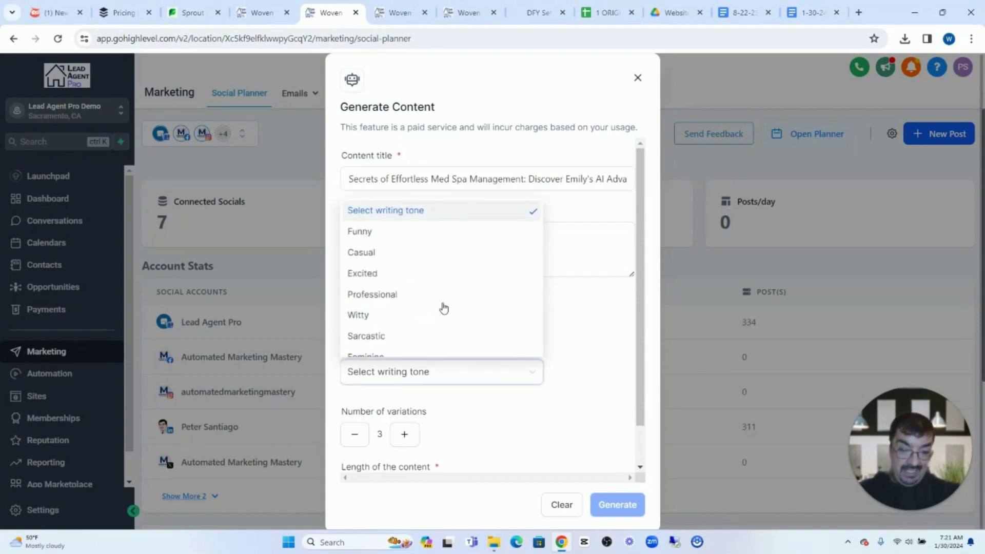
scroll(442, 275, down, 1)
scroll(440, 272, up, 1)
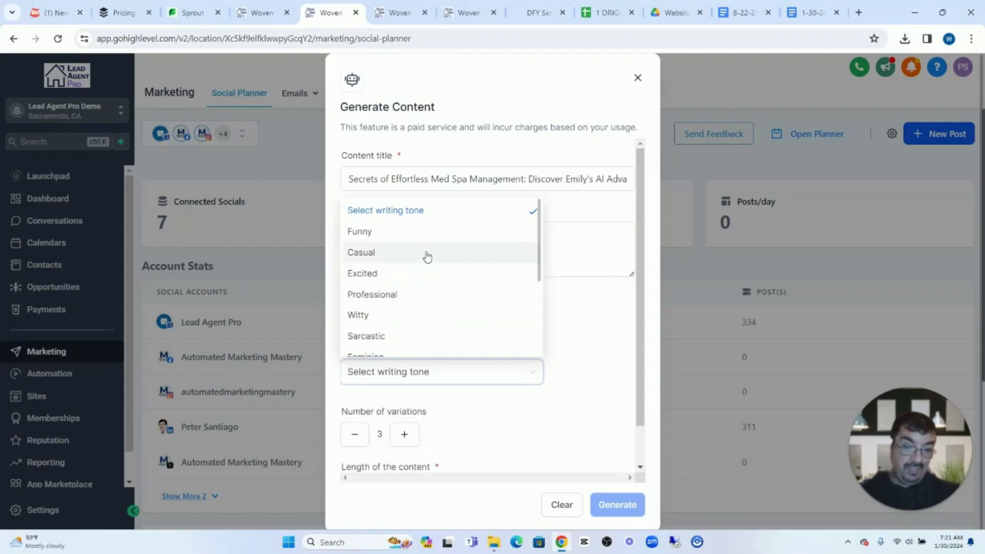
scroll(424, 257, down, 4)
click(396, 345)
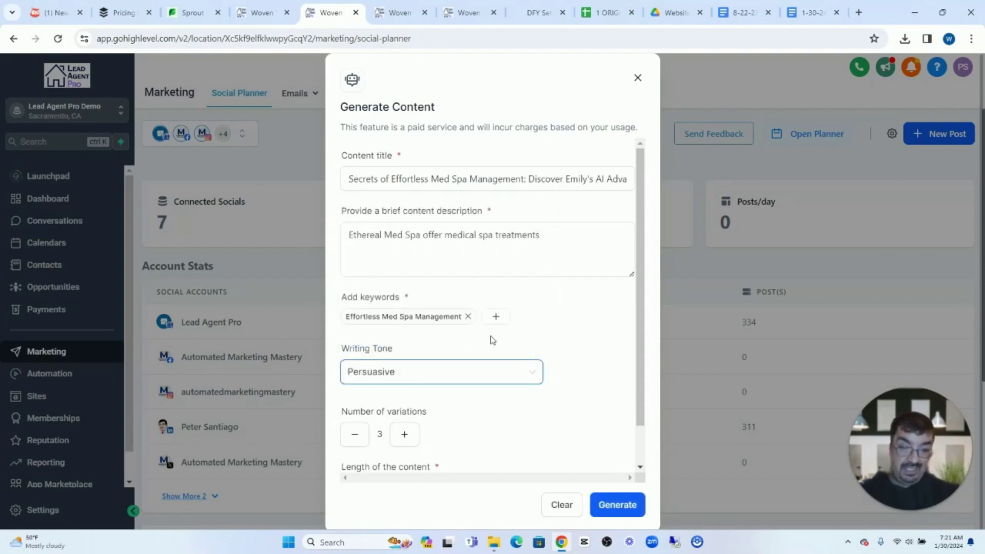
Choose Small as the content length and generate three variations of the post
scroll(580, 337, down, 1)
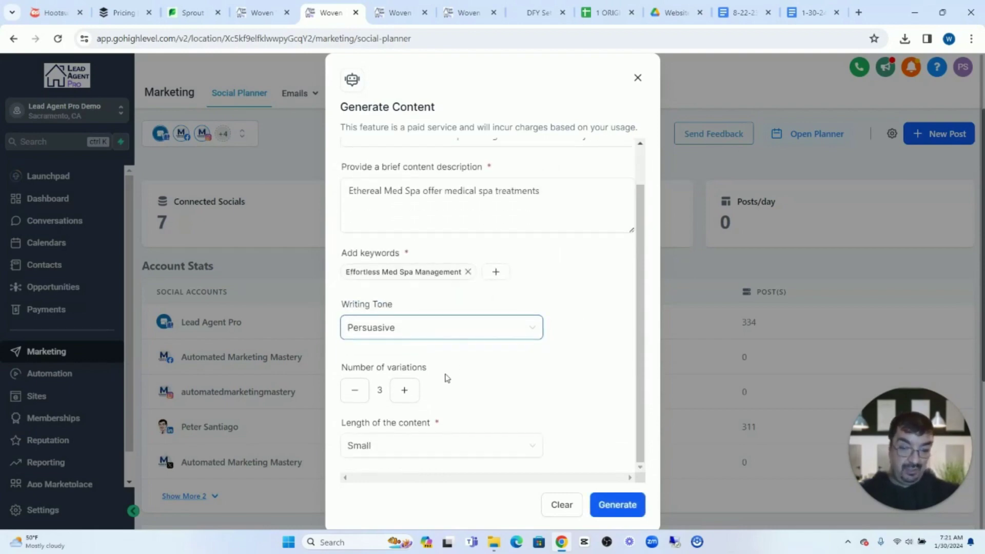
click(403, 453)
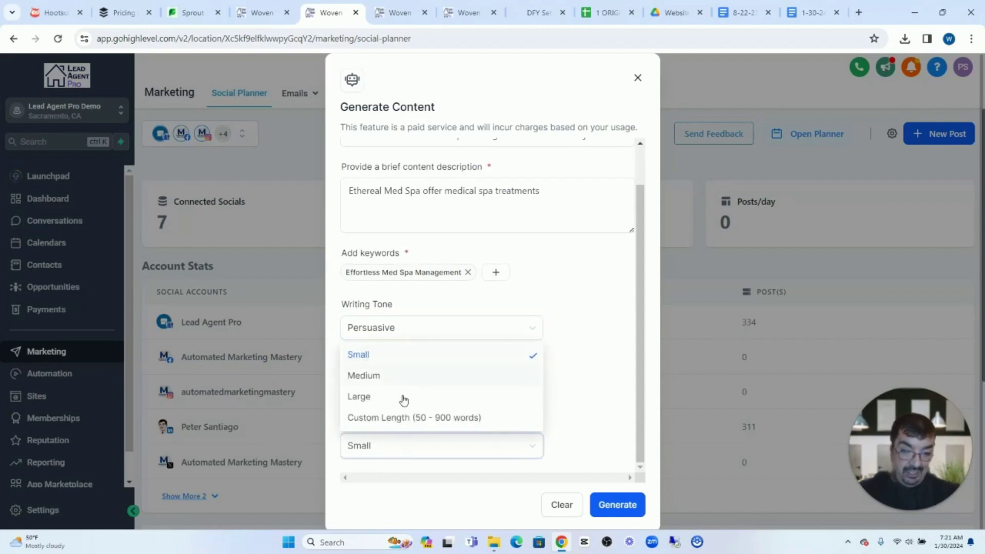
click(366, 357)
click(577, 378)
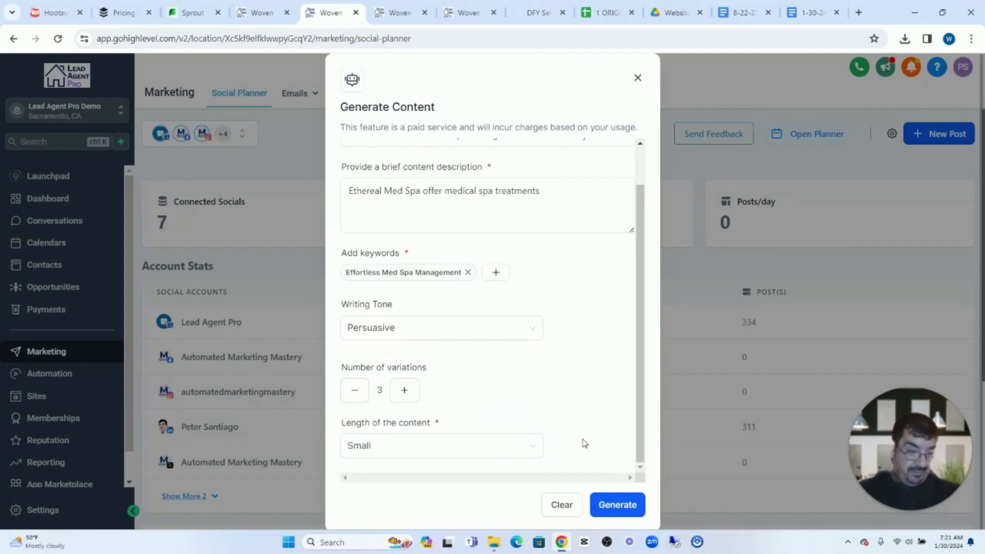
click(617, 505)
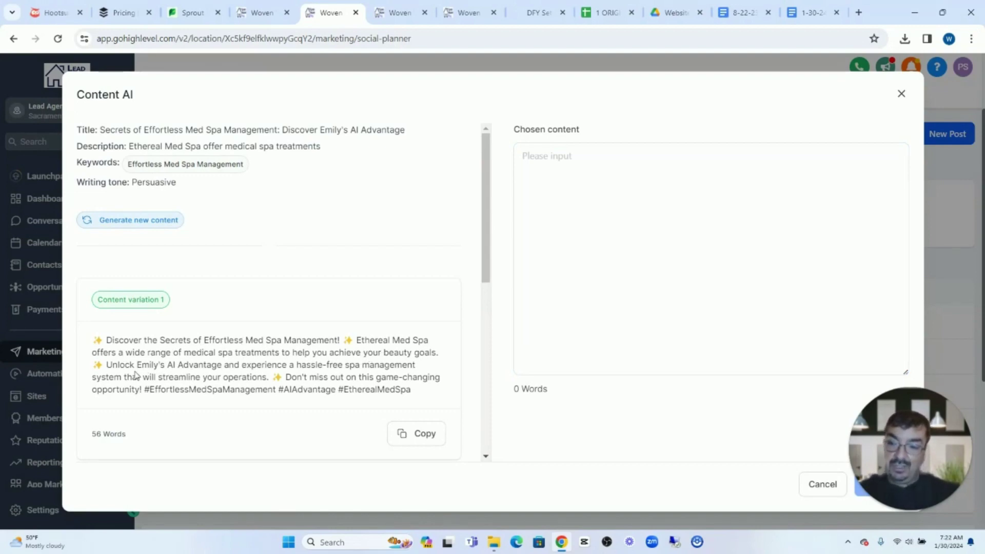
Compare the generated variations, use content variation 1 as the chosen content, and continue to the new social post
scroll(135, 377, down, 5)
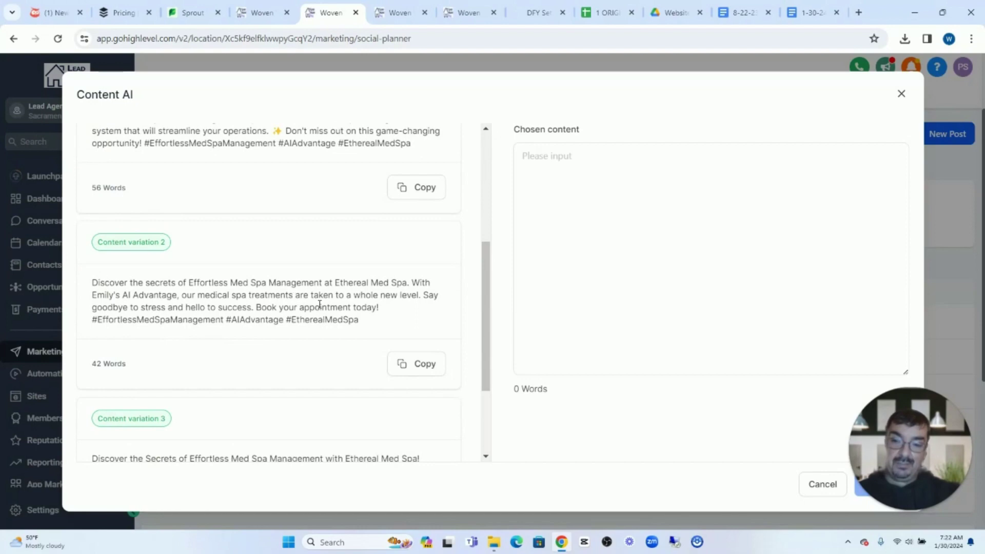
drag(320, 284, 187, 284)
click(218, 304)
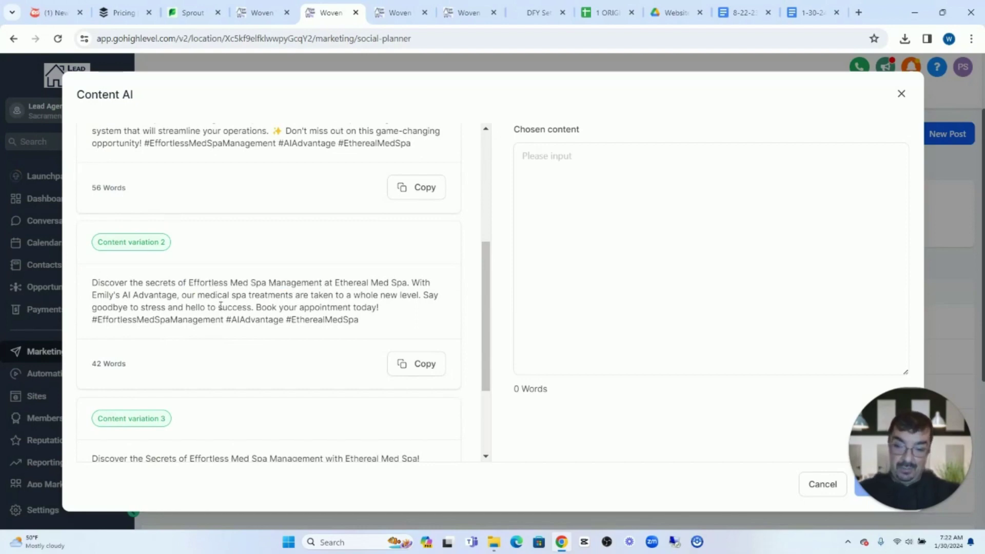
scroll(222, 318, down, 2)
scroll(241, 359, up, 4)
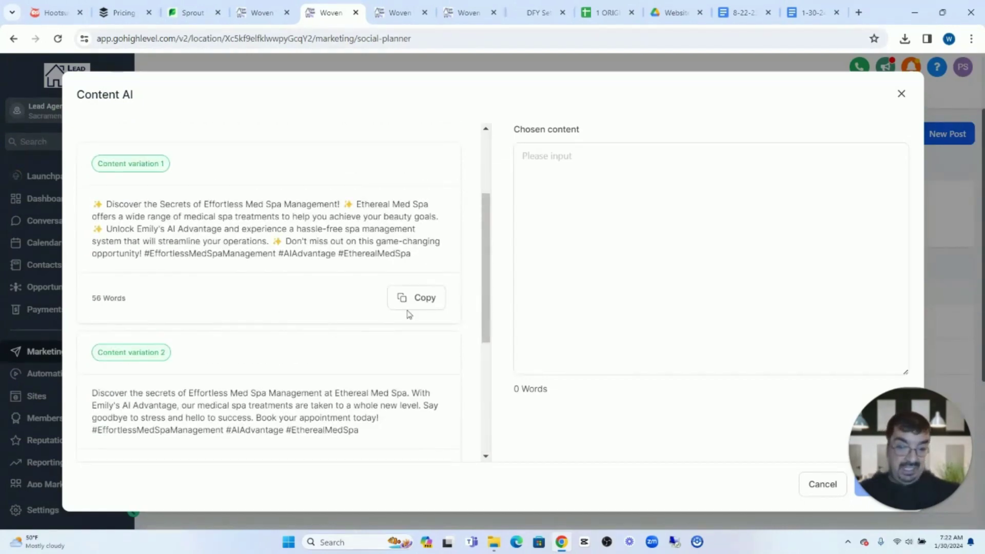
click(418, 304)
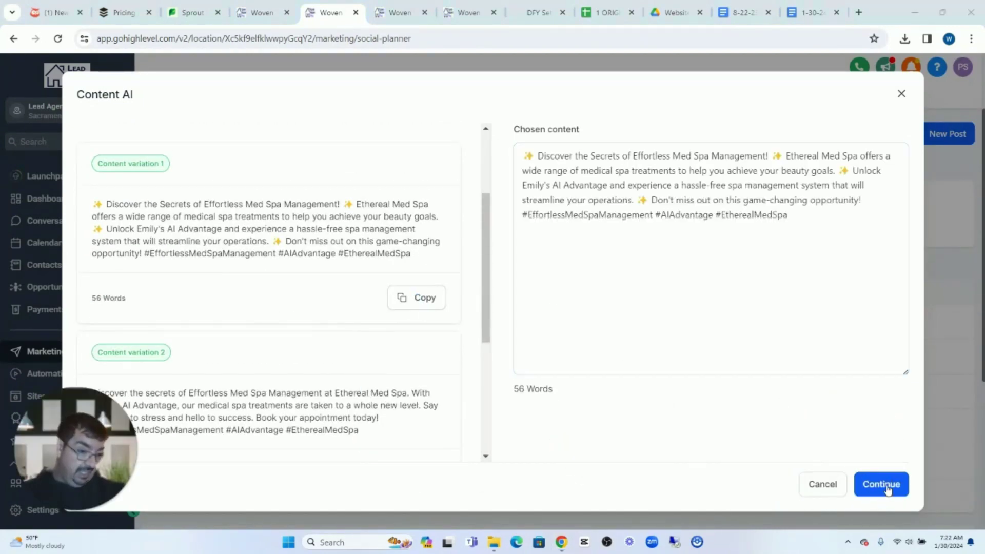
click(873, 496)
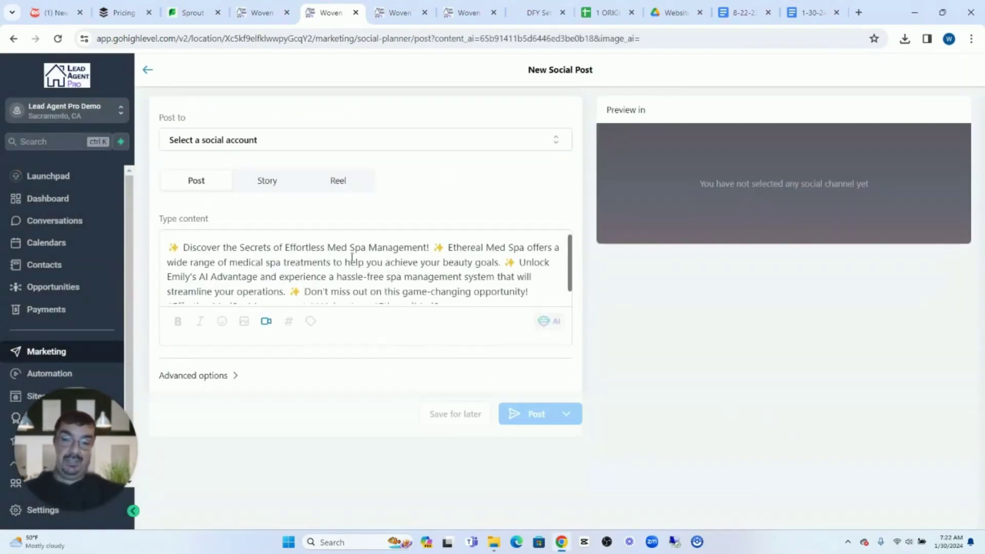
Select the Automated Marketing Mastery Facebook account as the destination for the post
click(244, 149)
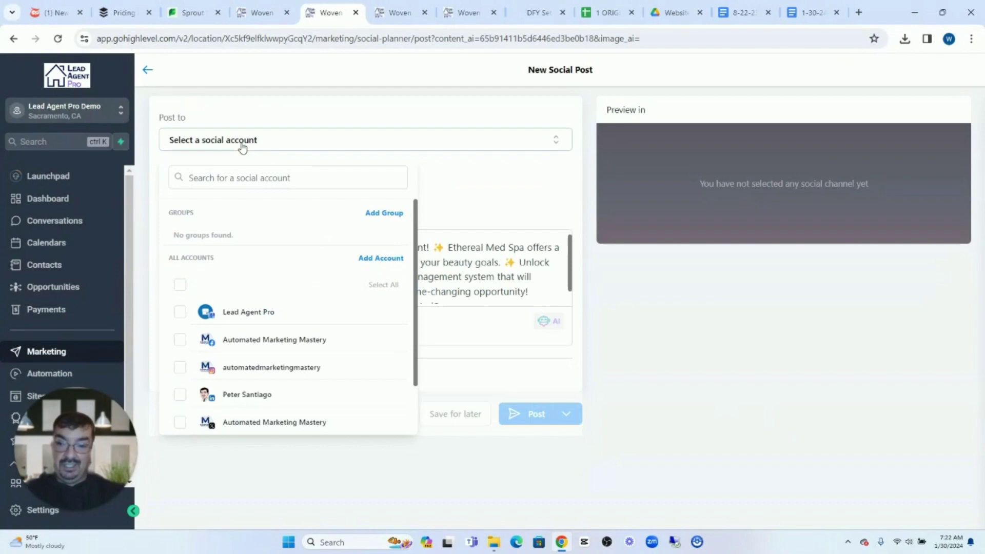
click(180, 341)
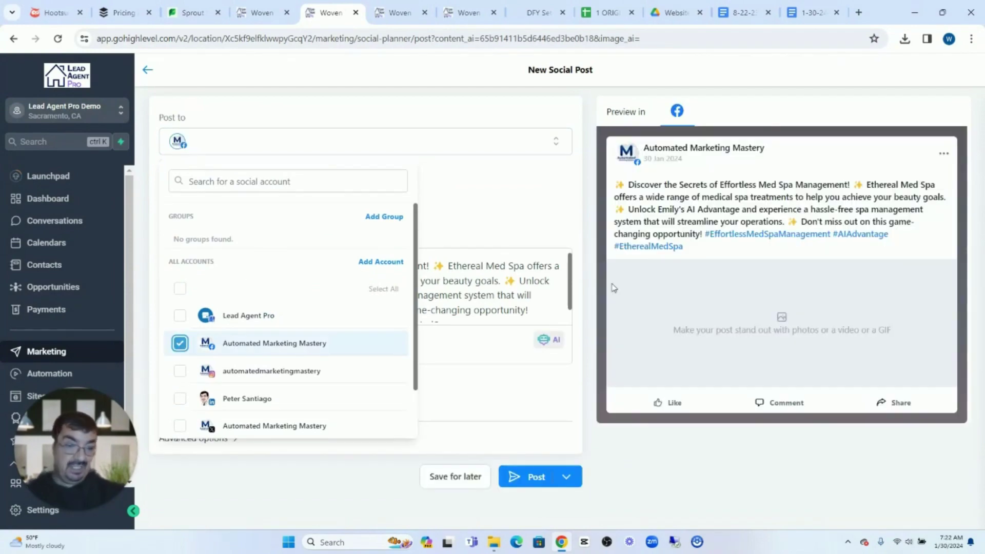
click(481, 276)
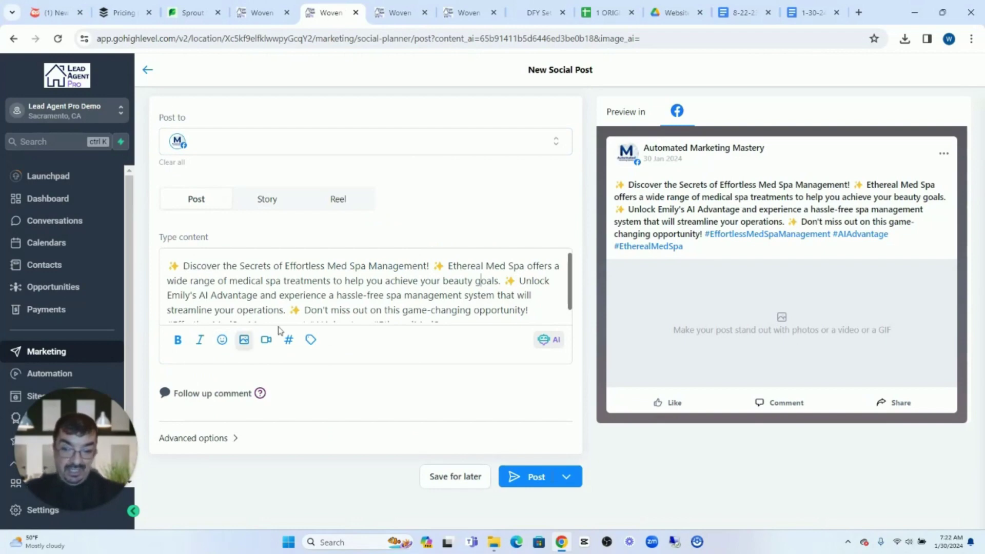
Check the med spa clip in Google Drive, then attach the Finished Emily Med Spa video from GoHighLevel's media library to the post
click(670, 12)
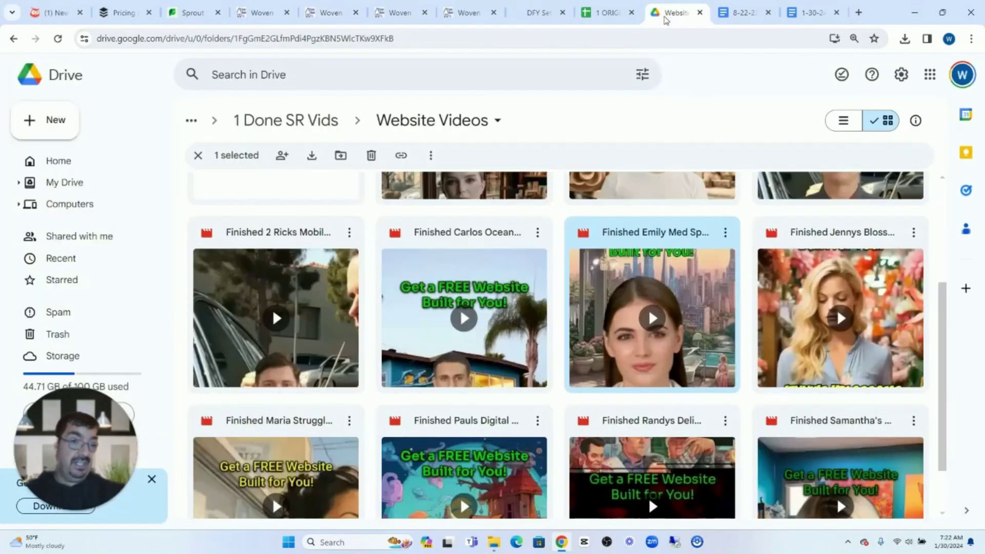
click(328, 13)
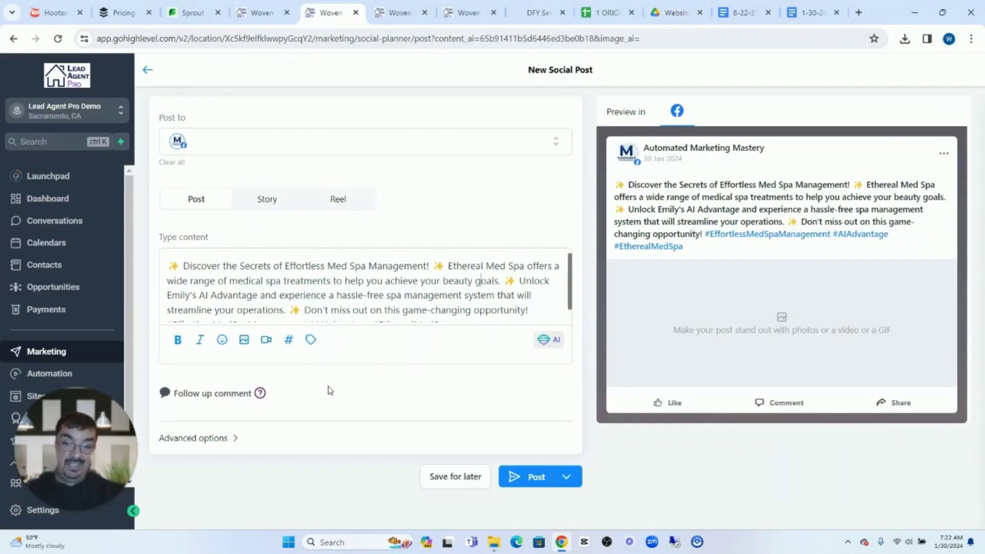
click(267, 340)
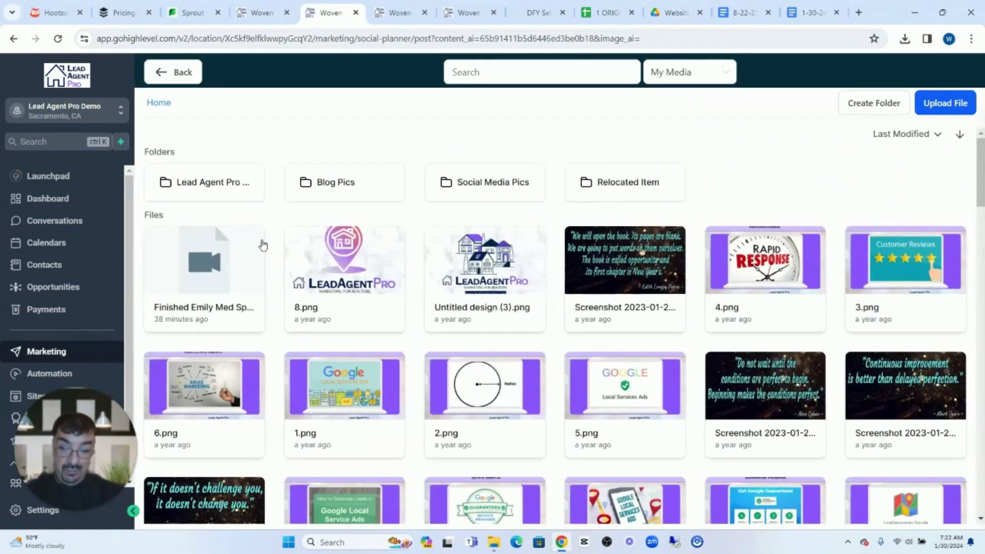
click(205, 289)
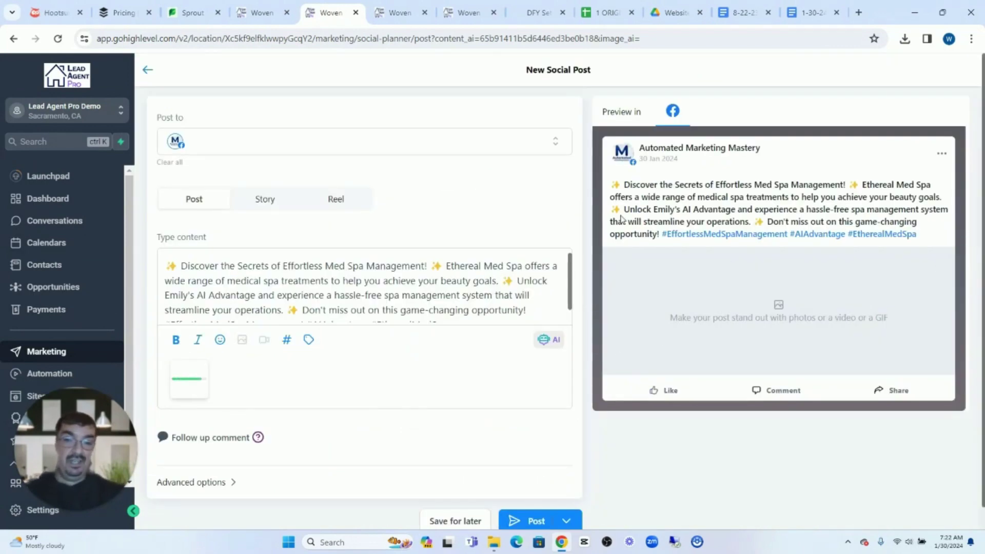
Review the post text and attached video in the Facebook preview, and return to the social planner
drag(623, 184, 868, 222)
click(690, 214)
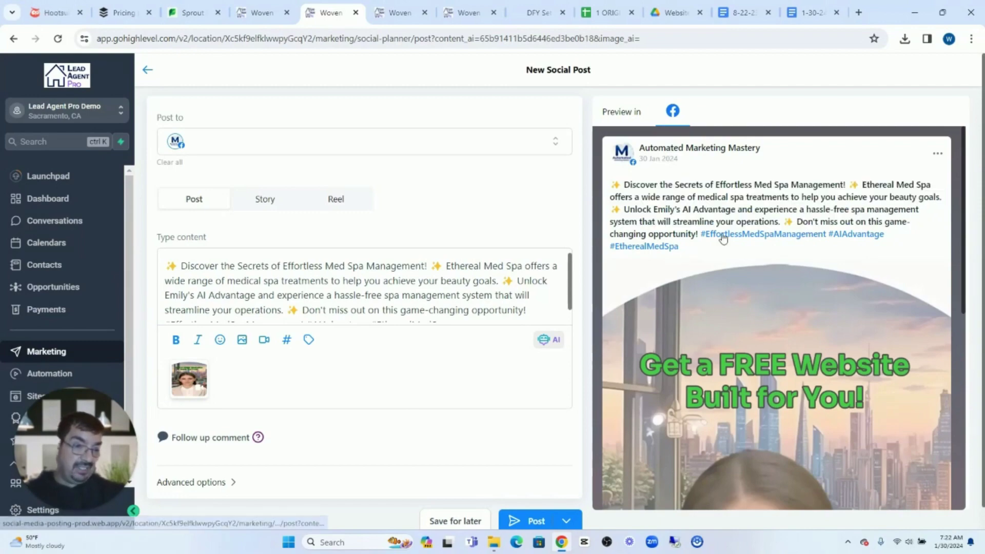
scroll(682, 269, down, 5)
scroll(691, 347, up, 5)
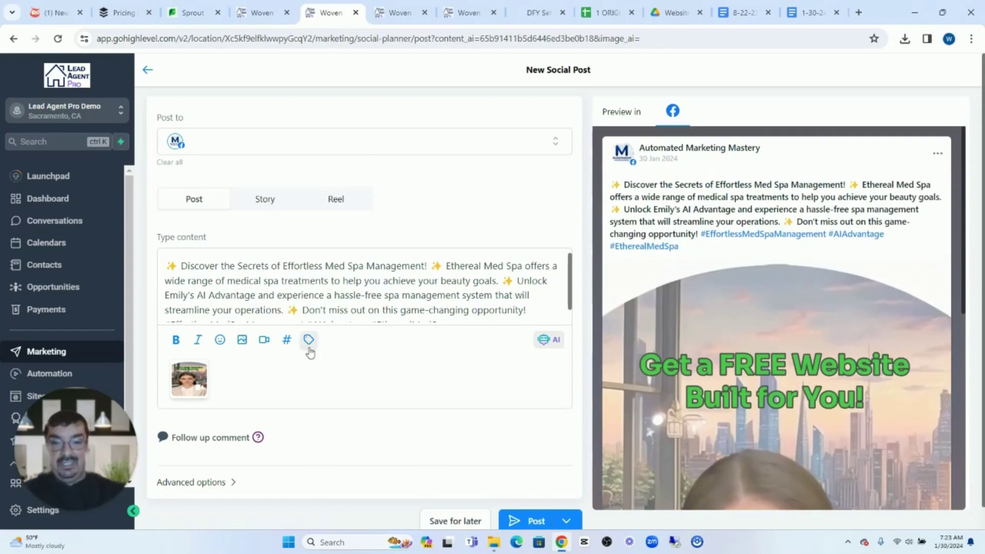
click(148, 70)
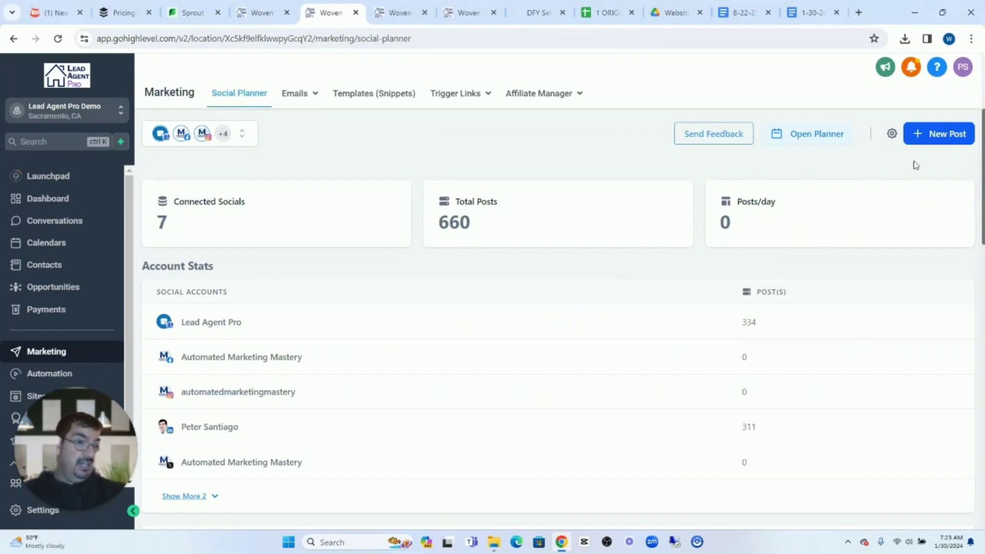
Open the RSS post form, look over its feed URL and social account options, and cancel it
click(939, 135)
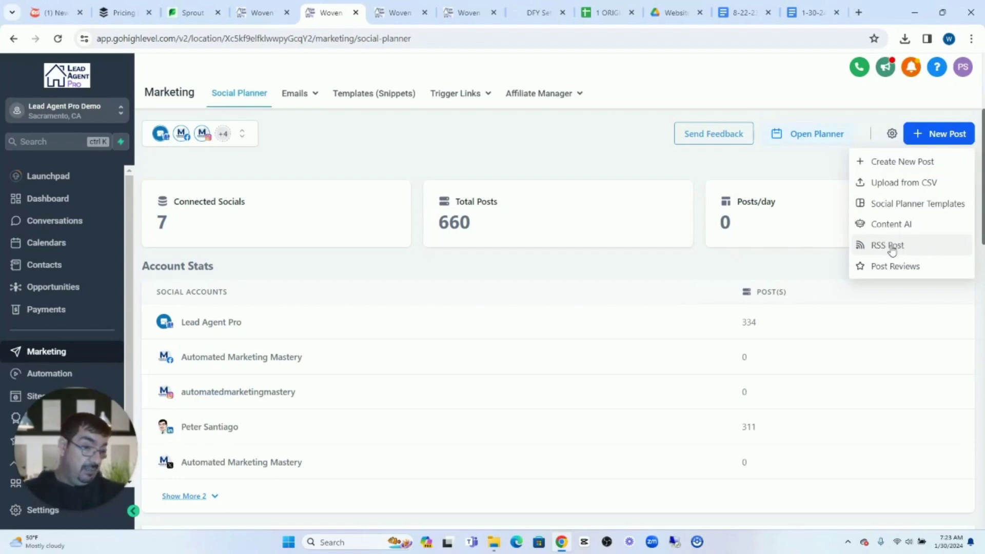
click(889, 246)
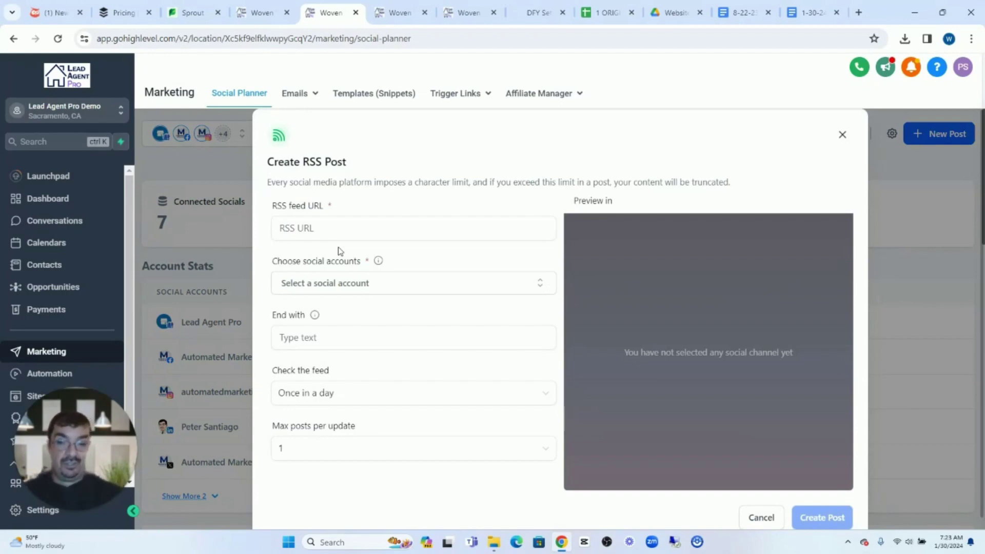
click(319, 225)
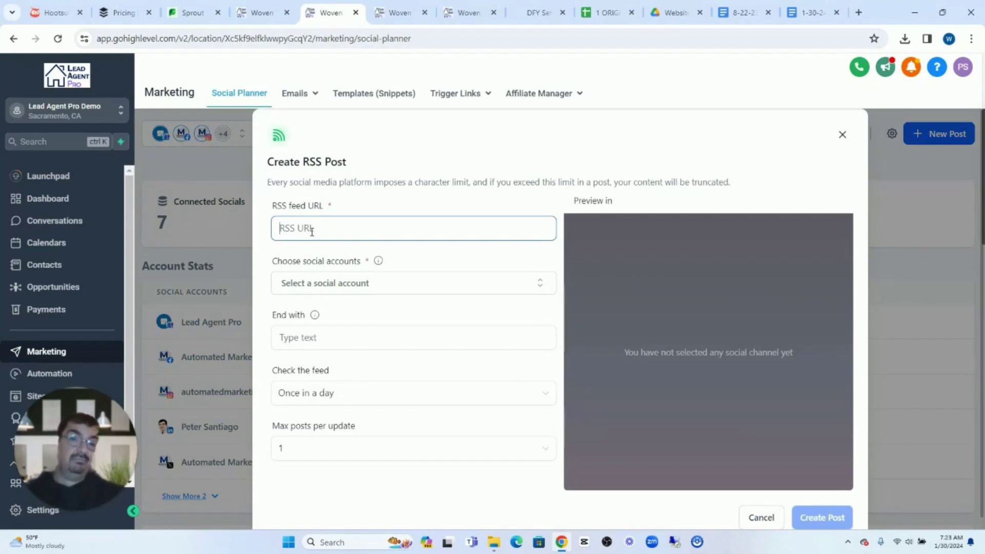
click(327, 284)
scroll(321, 401, down, 5)
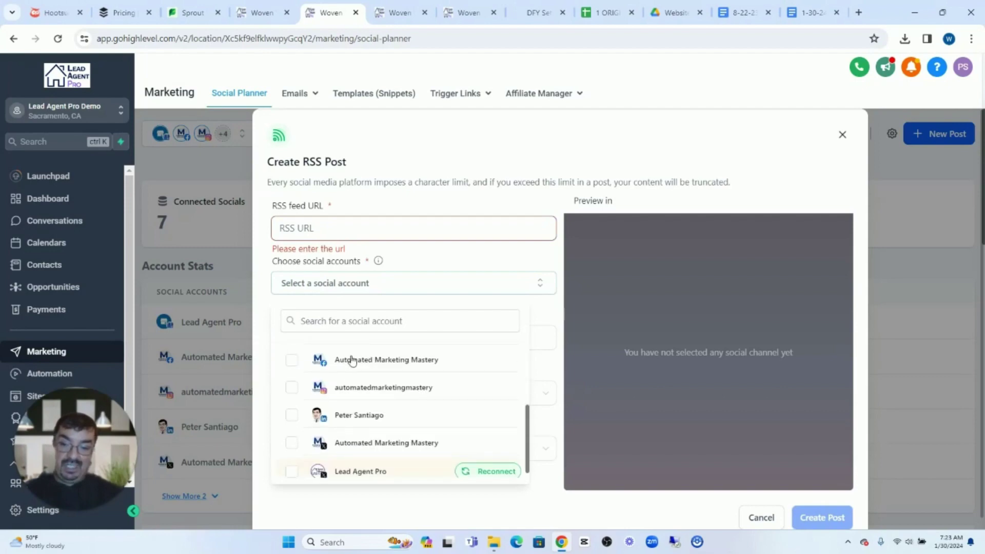
scroll(352, 359, up, 3)
click(258, 298)
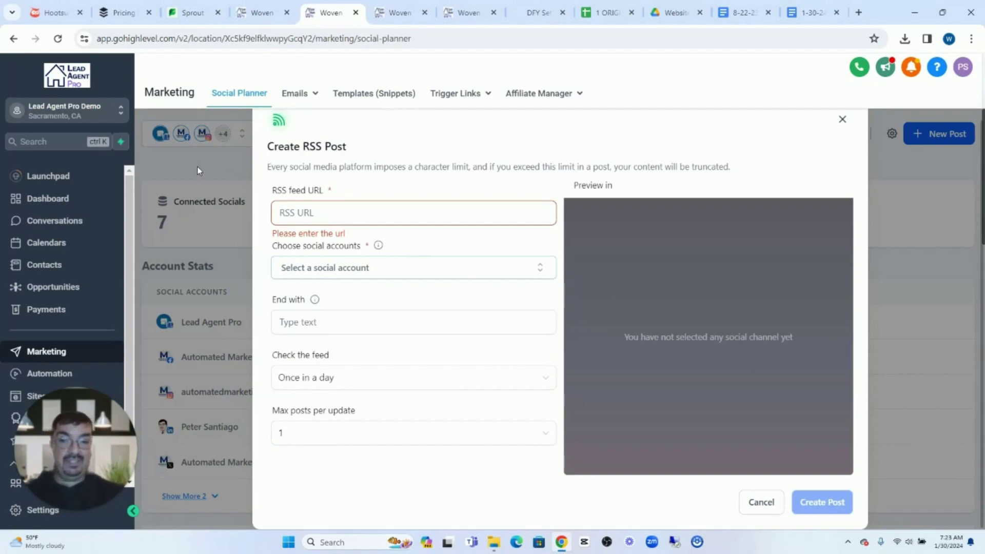
click(760, 503)
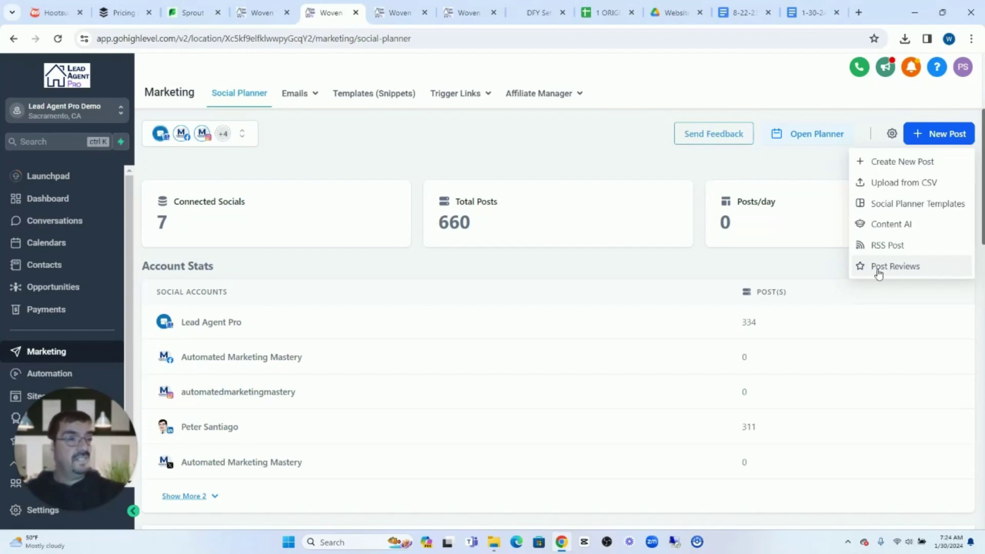
Start a review post with Google and Facebook as review sources and a rating range of 4 stars & above
click(893, 266)
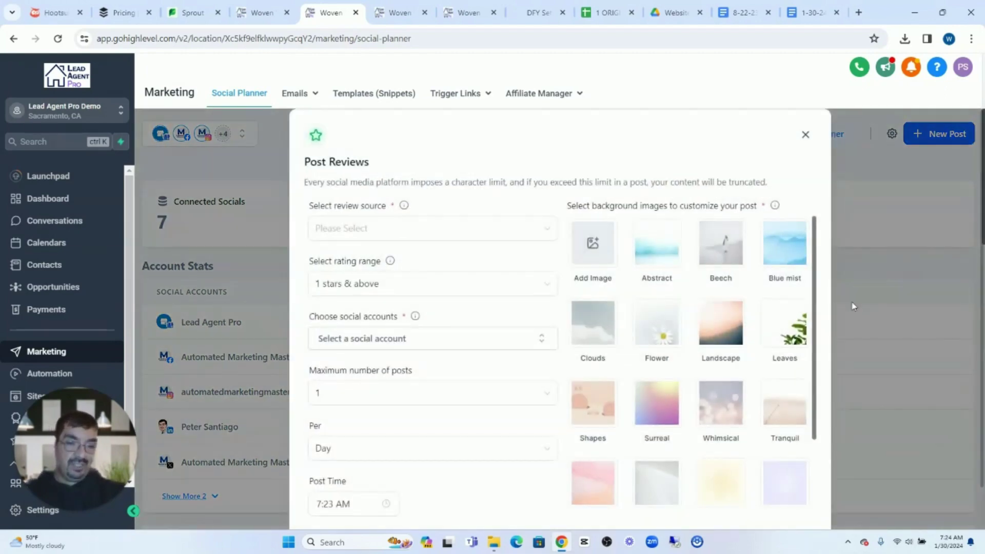
click(359, 228)
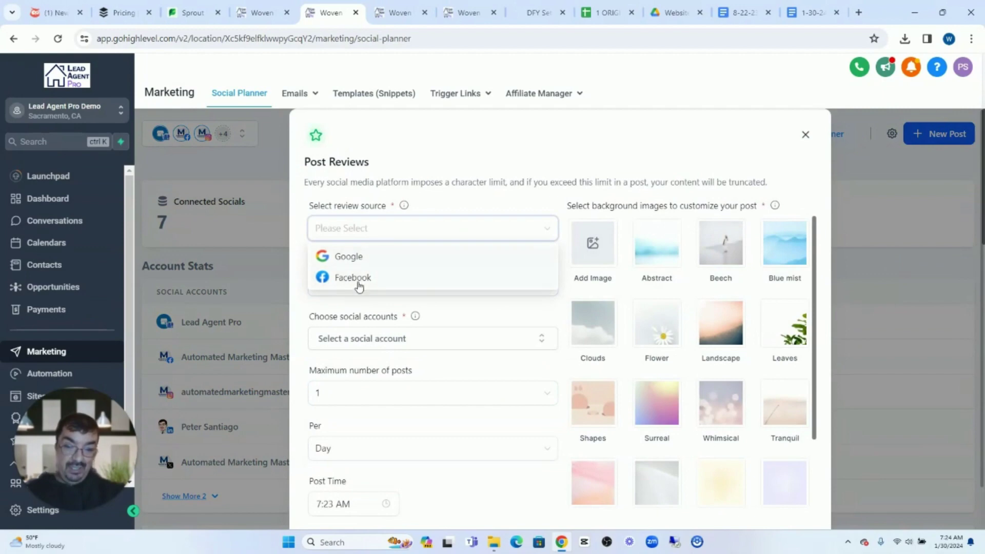
click(359, 259)
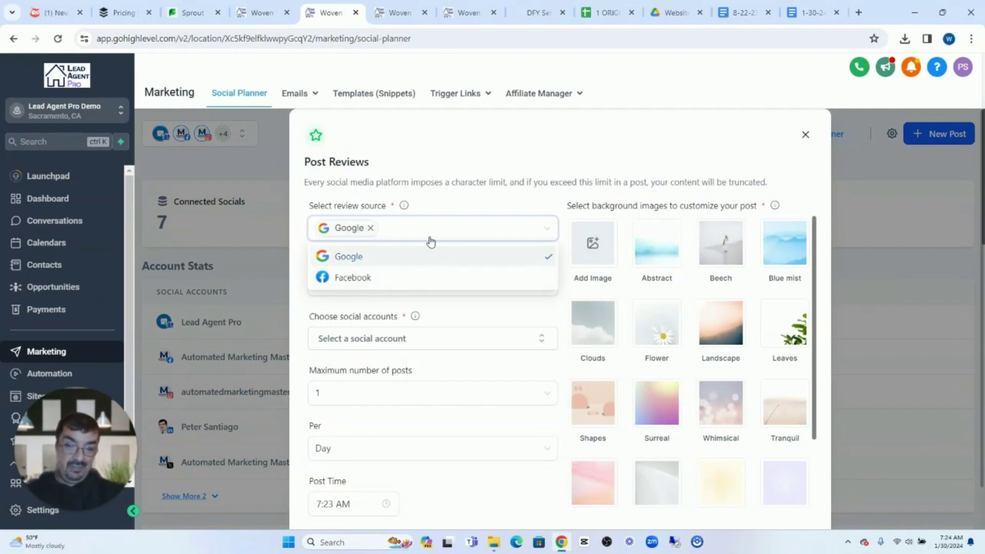
click(346, 276)
click(316, 330)
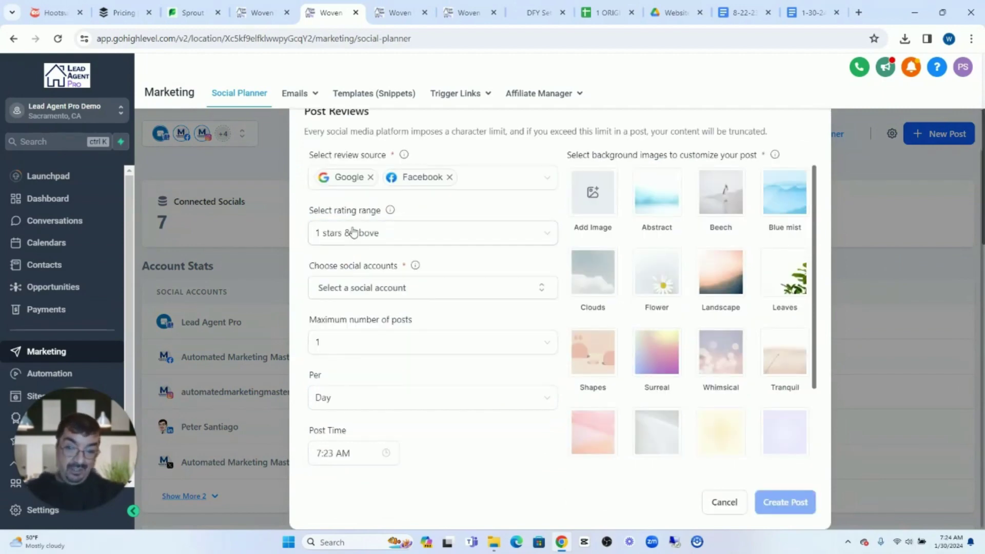
click(359, 234)
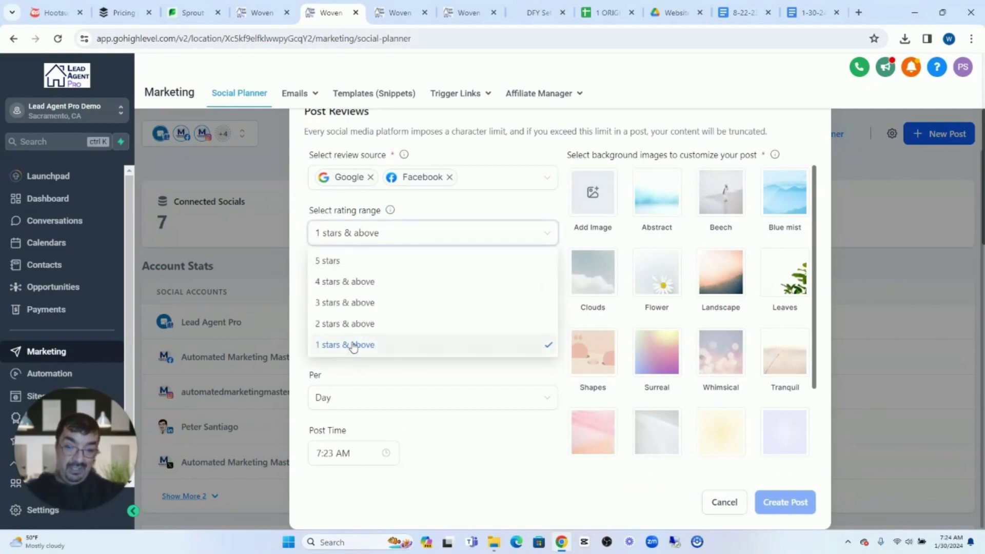
click(358, 283)
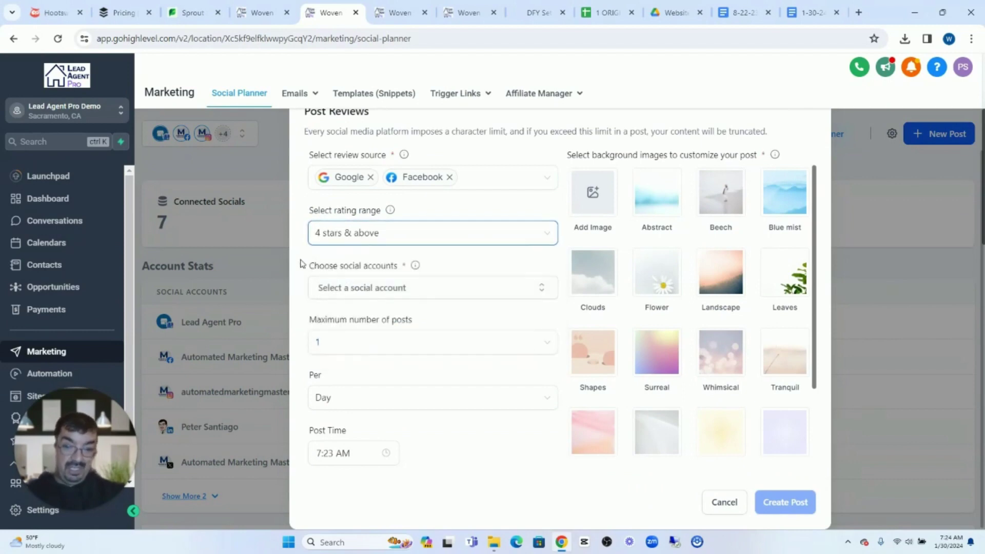
Choose the Automated Marketing Mastery Facebook and automatedmarketingmastery Instagram accounts for the review post
click(341, 288)
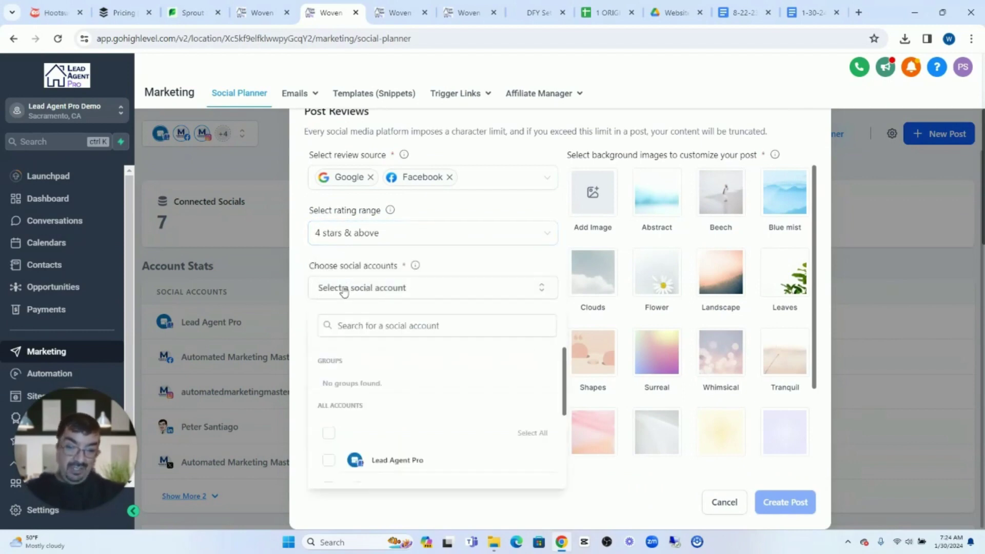
scroll(402, 400, down, 3)
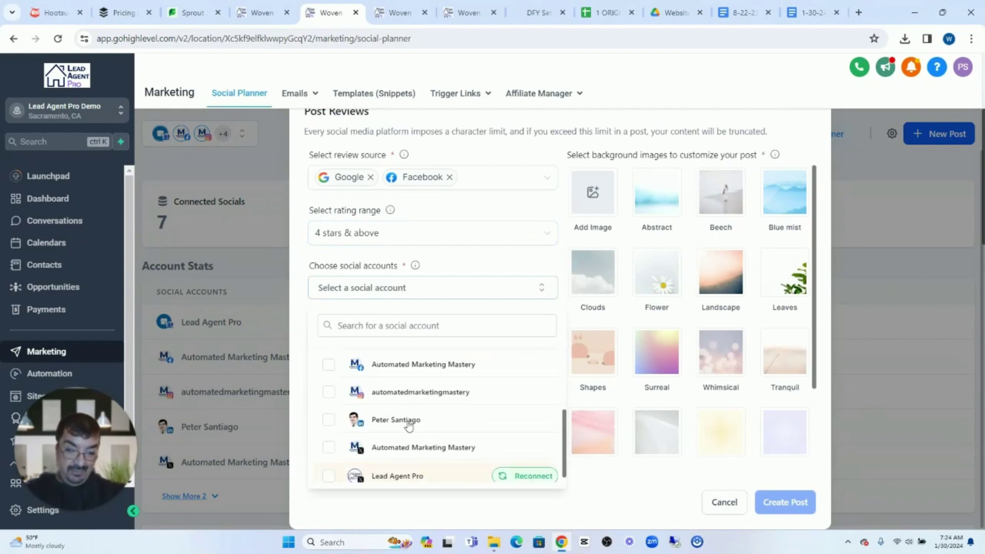
click(329, 368)
click(329, 396)
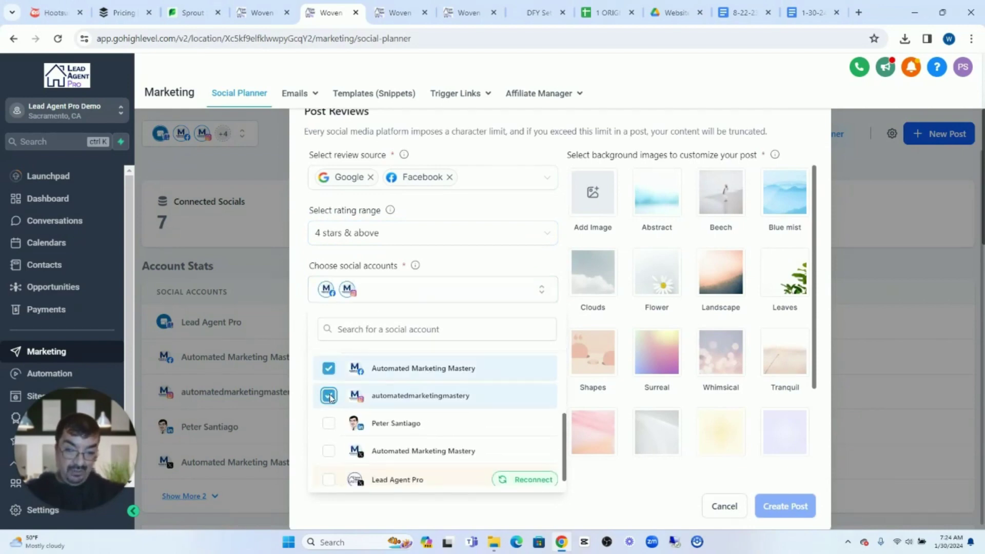
click(307, 351)
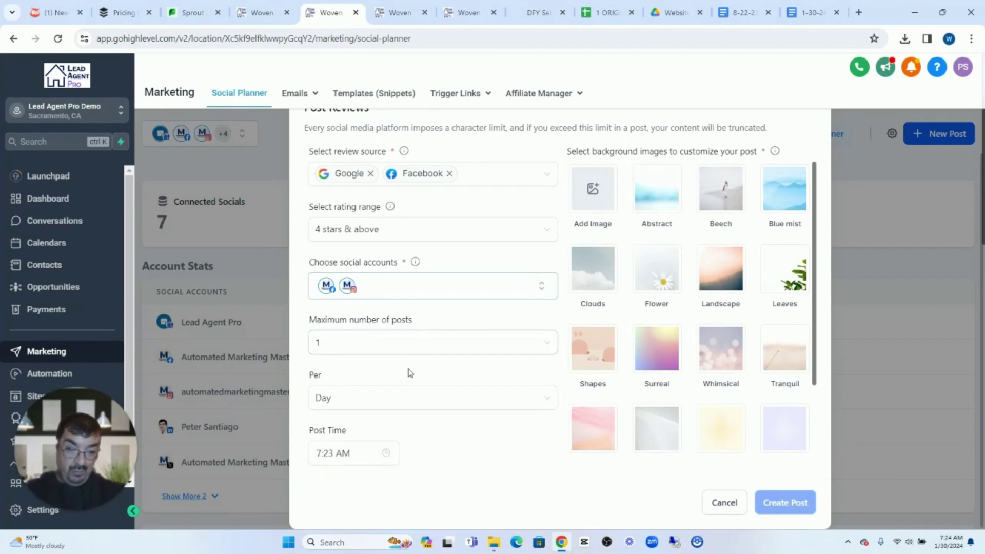
Set the review post's time to 11:24 AM
click(360, 462)
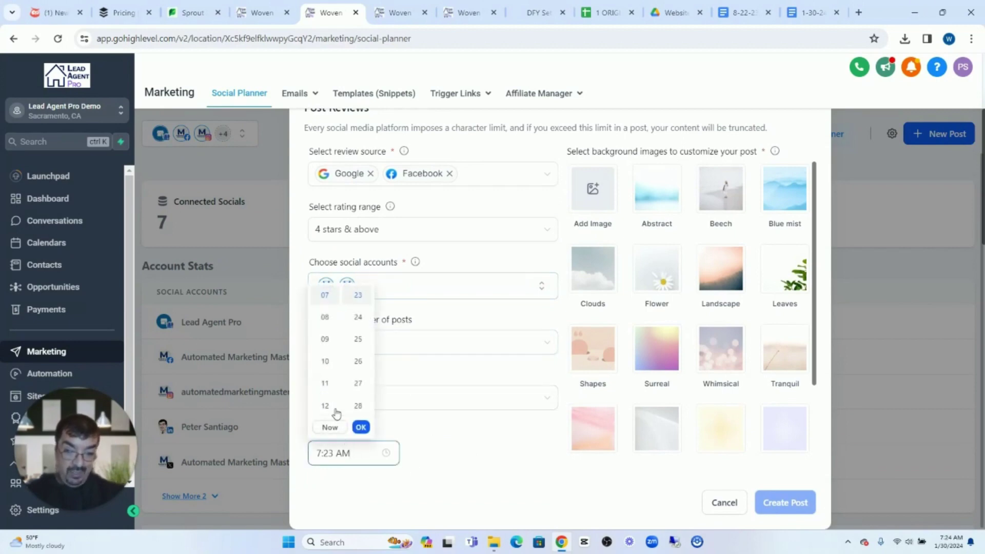
click(327, 385)
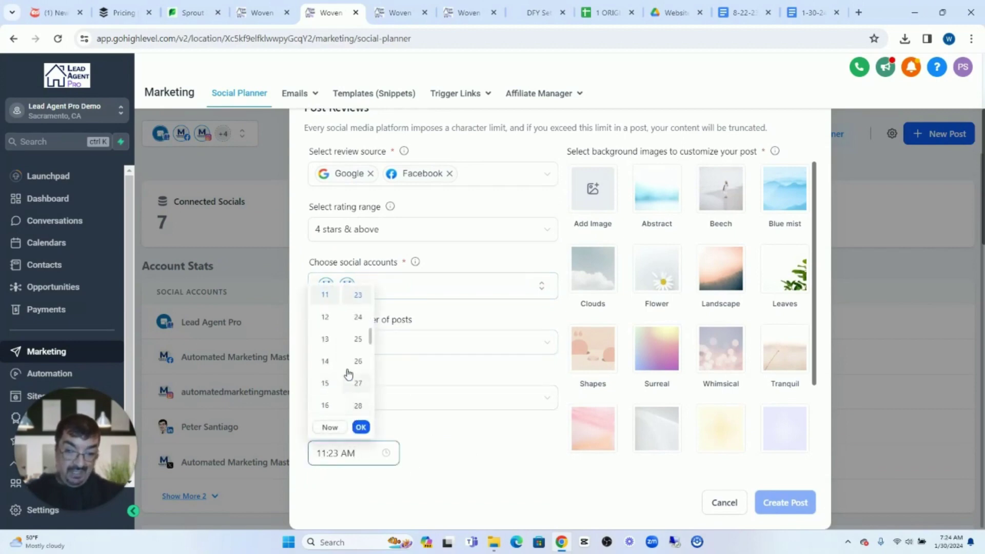
click(356, 318)
click(360, 427)
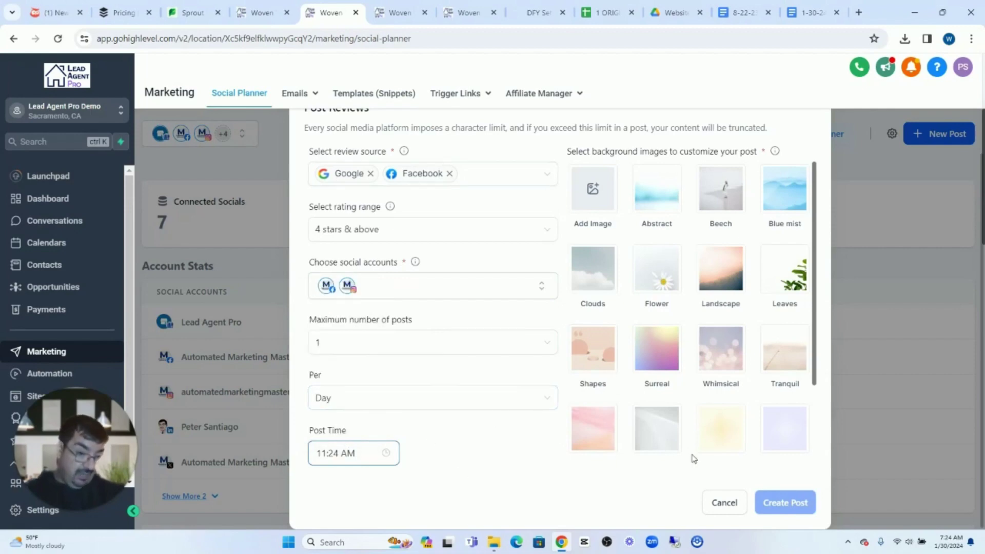
Select the Teal, Watercolor, Blue mist, Beech and Landscape background images for the review post
scroll(625, 380, up, 2)
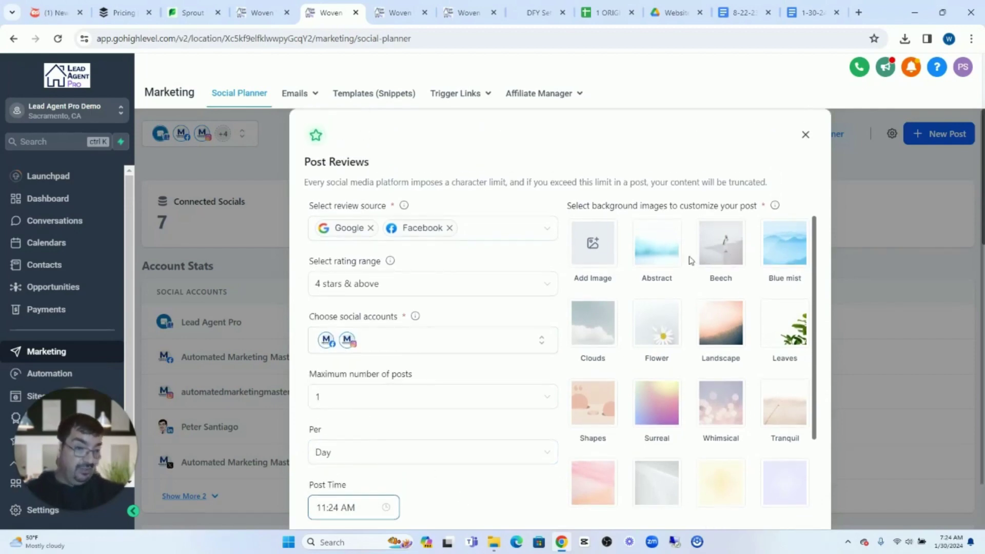
scroll(667, 412, down, 1)
scroll(667, 412, down, 2)
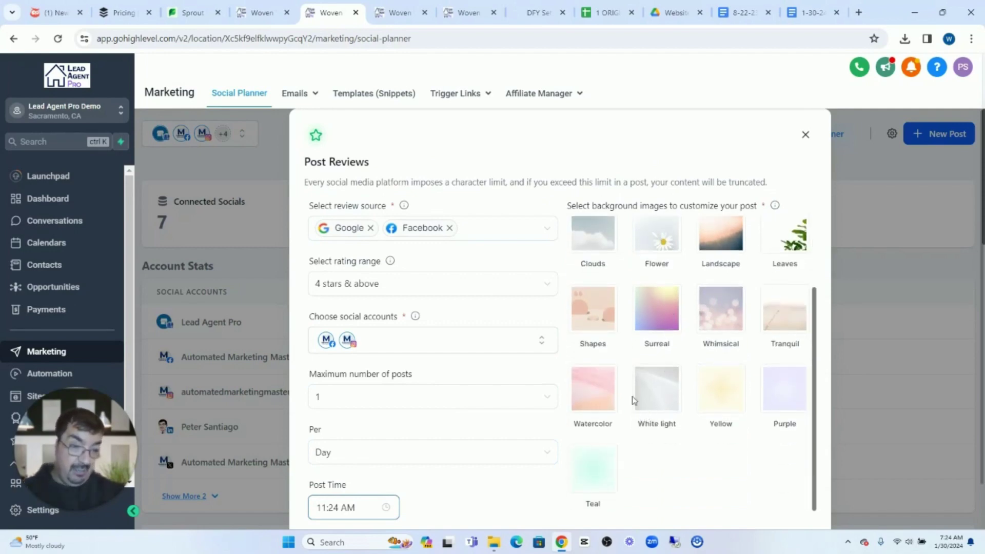
click(614, 470)
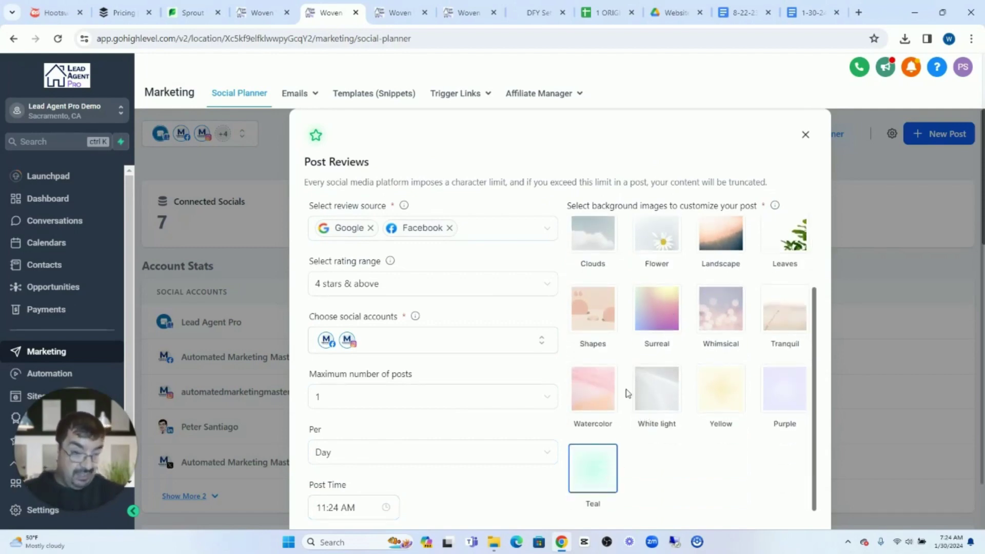
click(598, 400)
scroll(674, 416, up, 3)
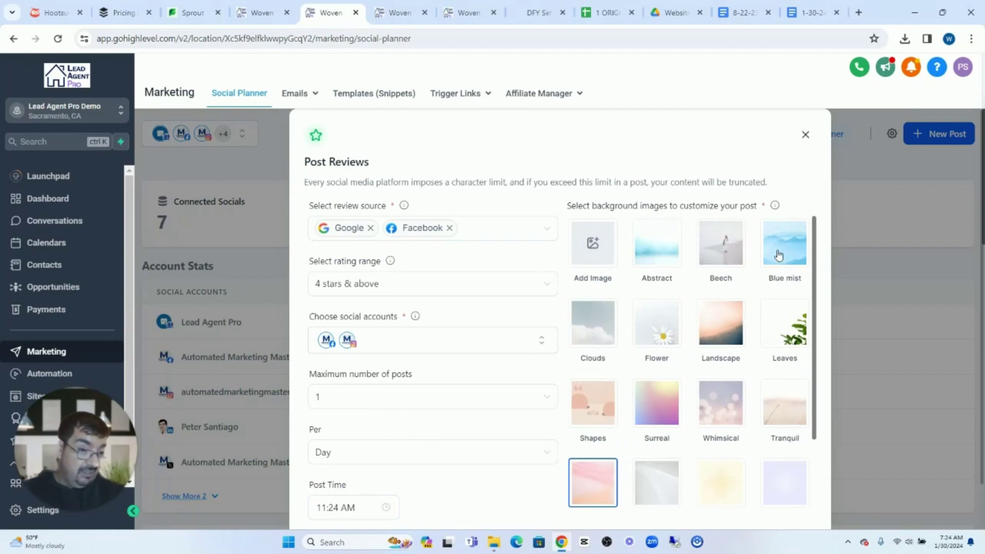
click(779, 247)
click(705, 249)
scroll(729, 339, down, 3)
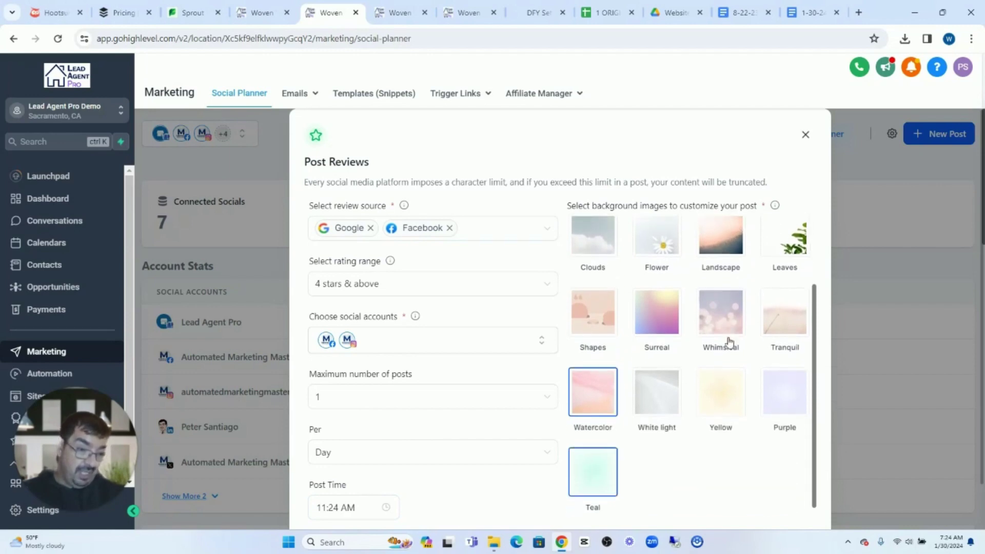
click(730, 251)
scroll(730, 251, down, 2)
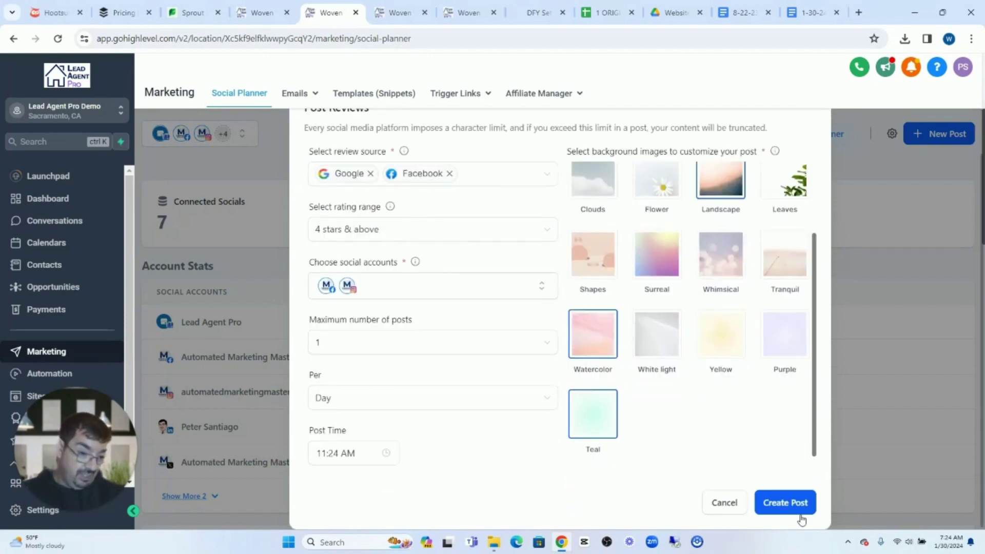
Create the review post and check its entry in the planner's Other posts list
click(784, 504)
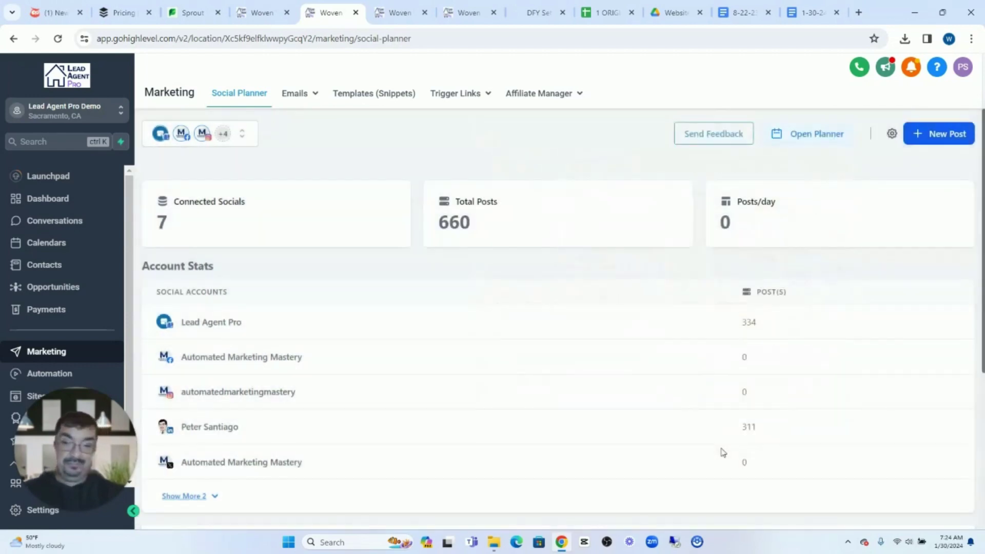
scroll(577, 380, down, 1)
scroll(579, 382, down, 4)
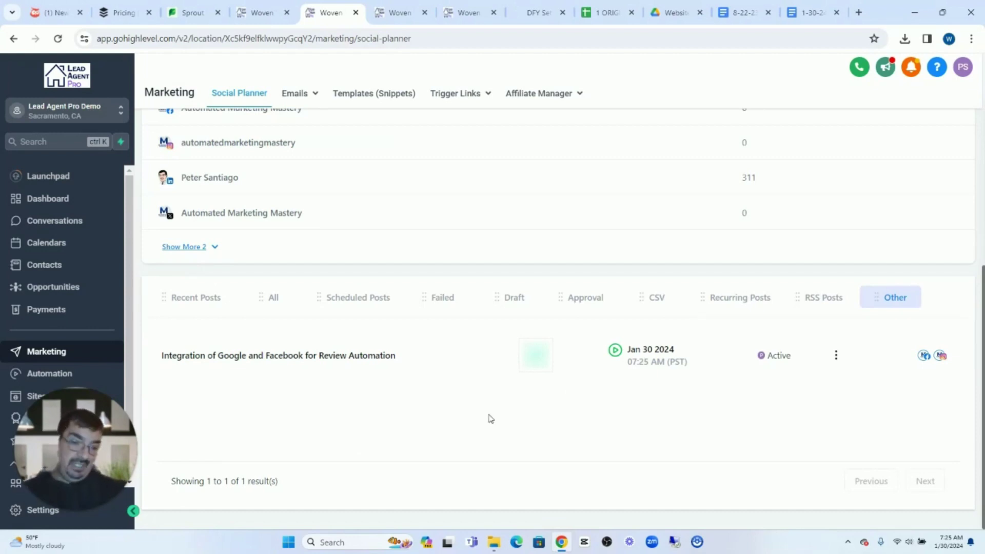
scroll(731, 342, up, 5)
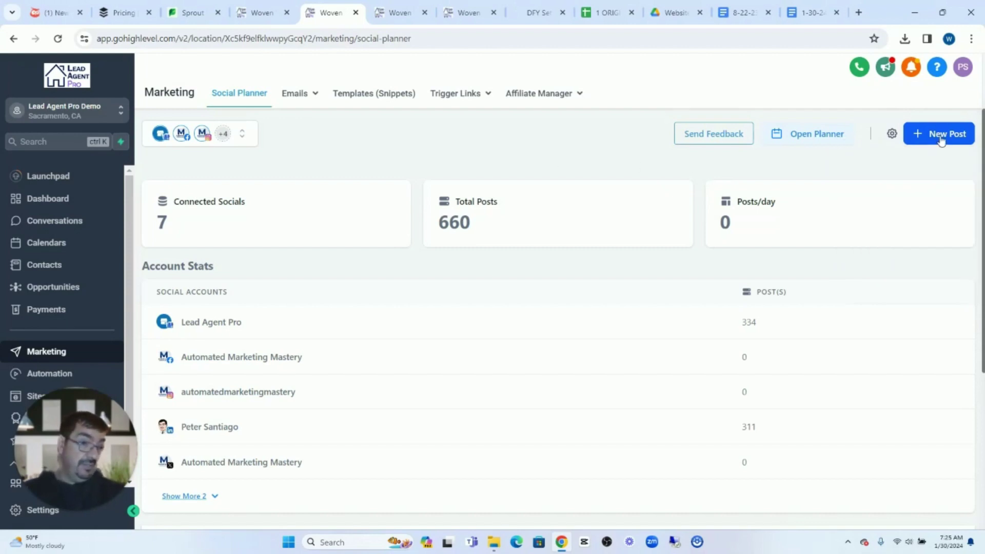
Create a new social post and select the Automated Marketing Mastery Facebook account as its destination
mouse_move(941, 138)
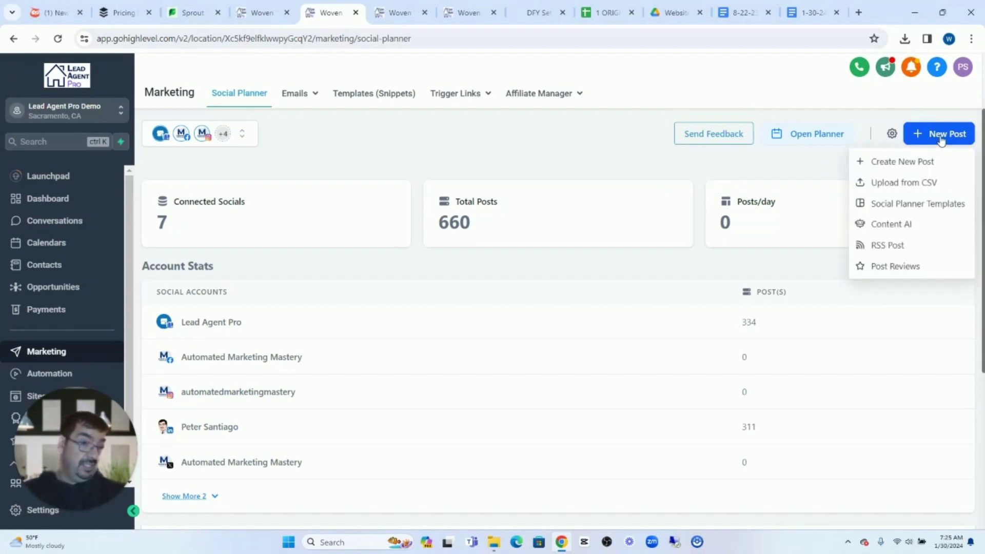
click(906, 163)
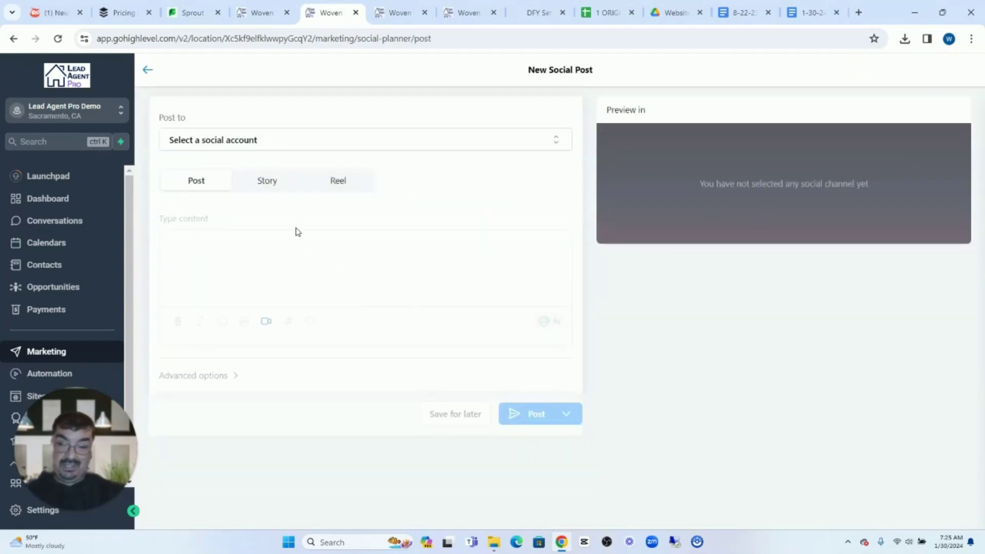
click(213, 146)
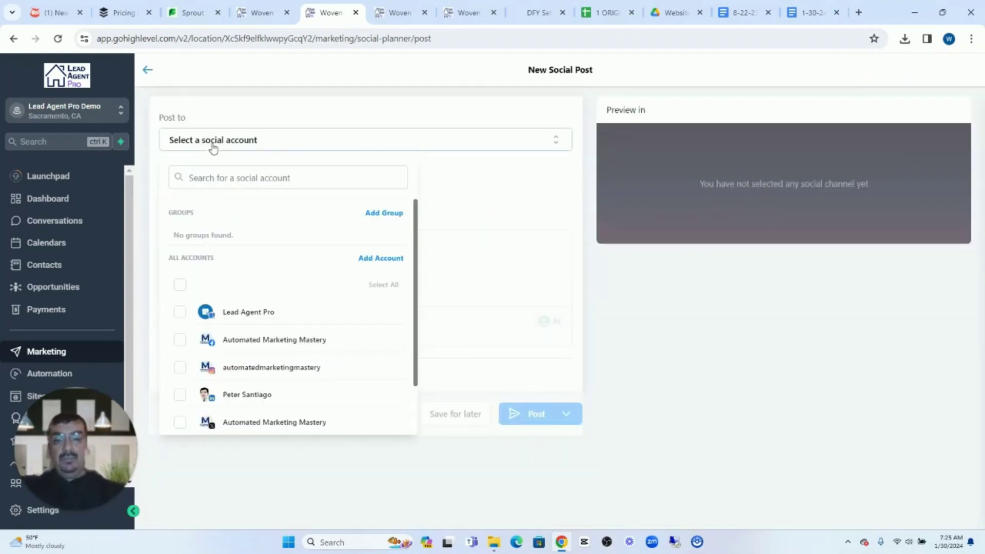
click(180, 340)
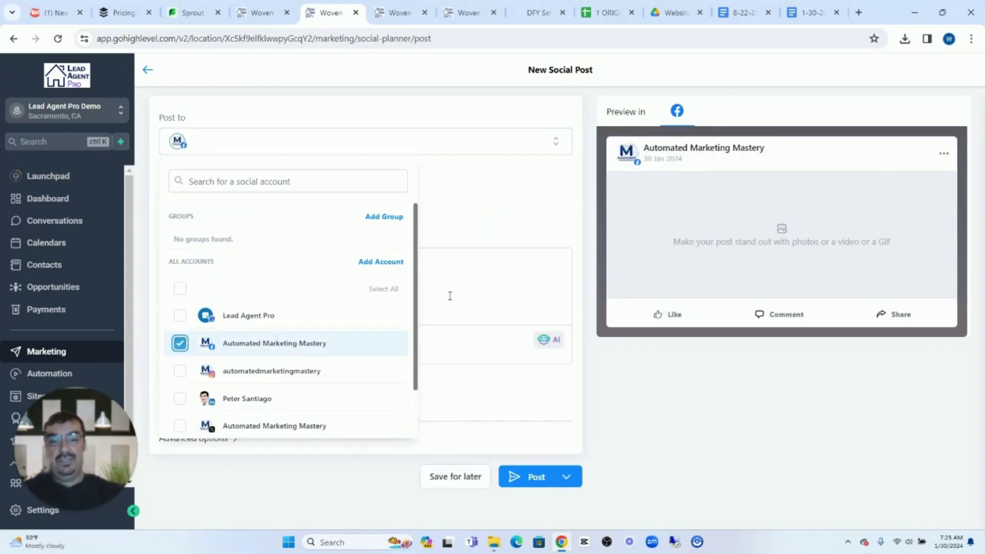
Start an AI-created image for the post, described as "Ethereal Med Spa offer medical spa treatments", copied from the 8-22-23 Website Story Topics document
click(461, 282)
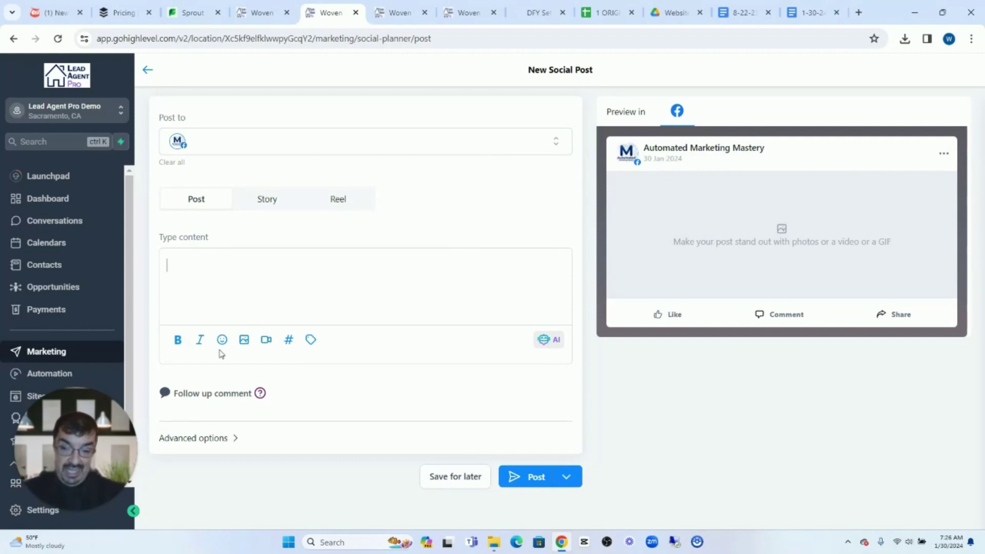
click(244, 341)
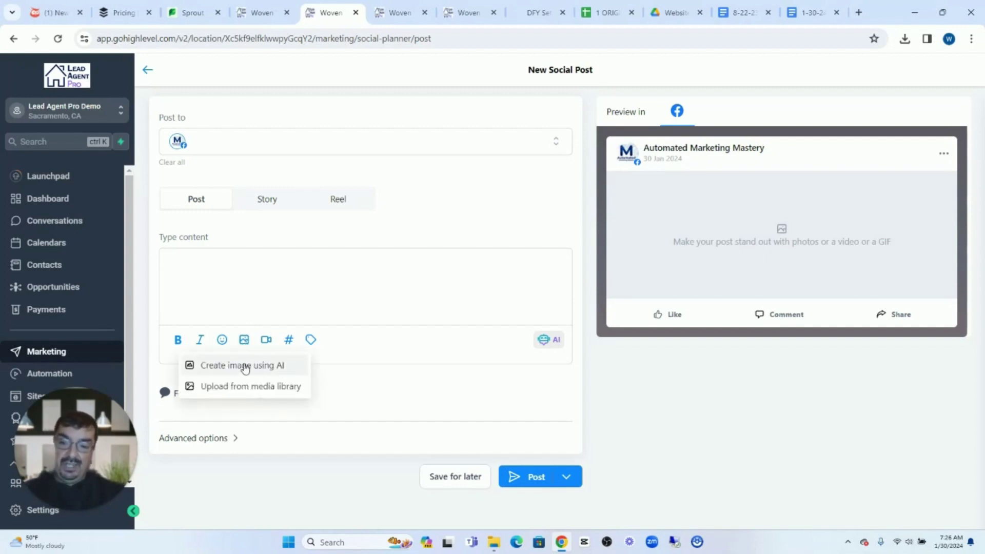
click(237, 366)
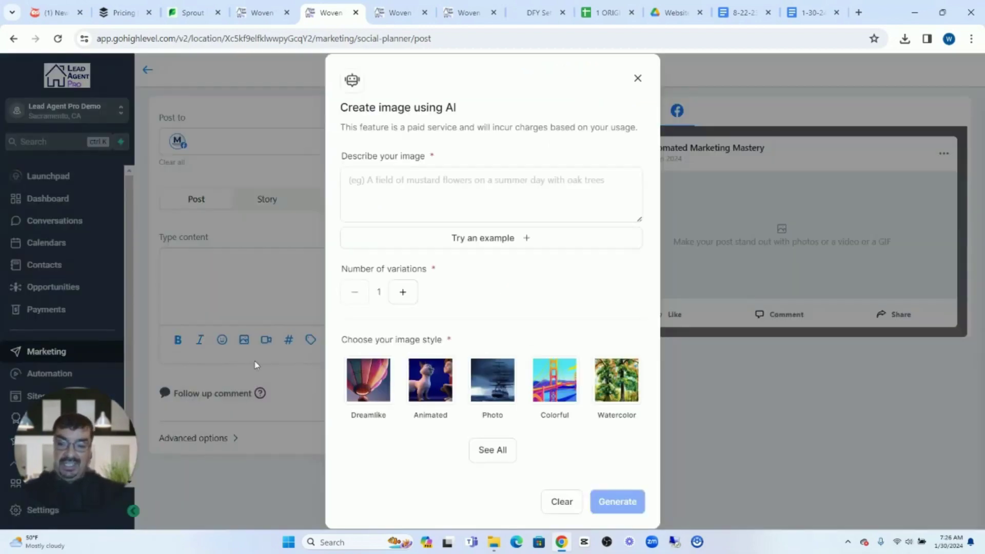
click(741, 13)
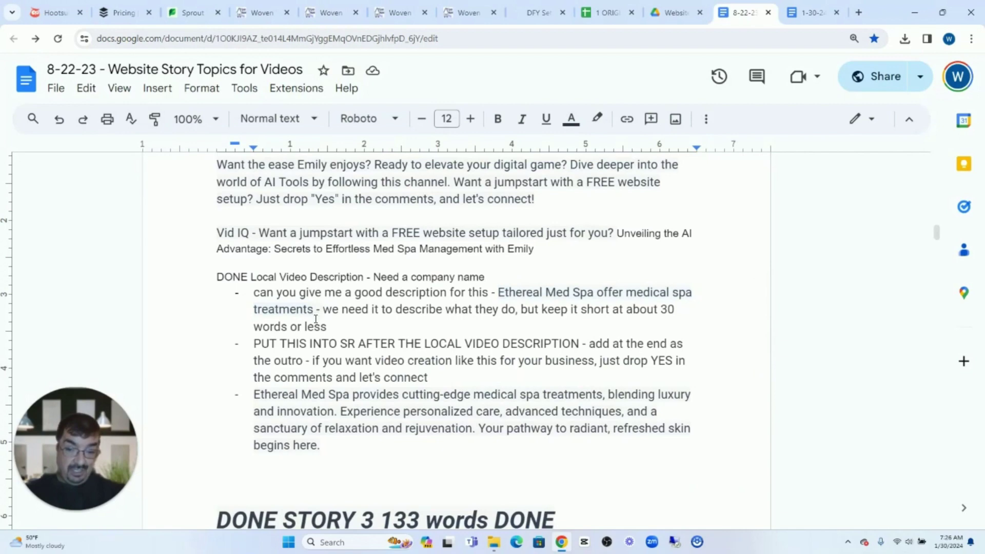
drag(314, 310, 496, 293)
key(ctrl+c)
click(327, 14)
click(440, 185)
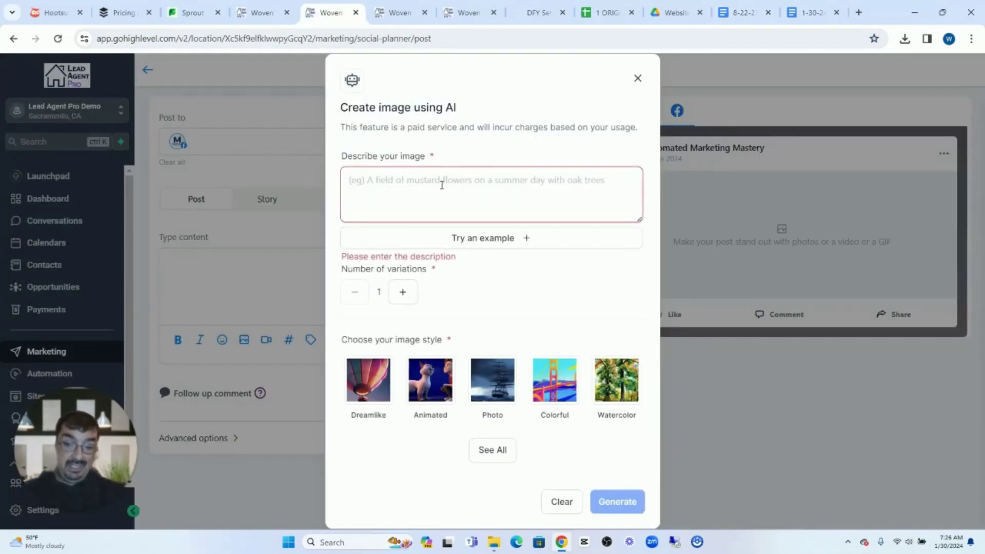
key(ctrl+v)
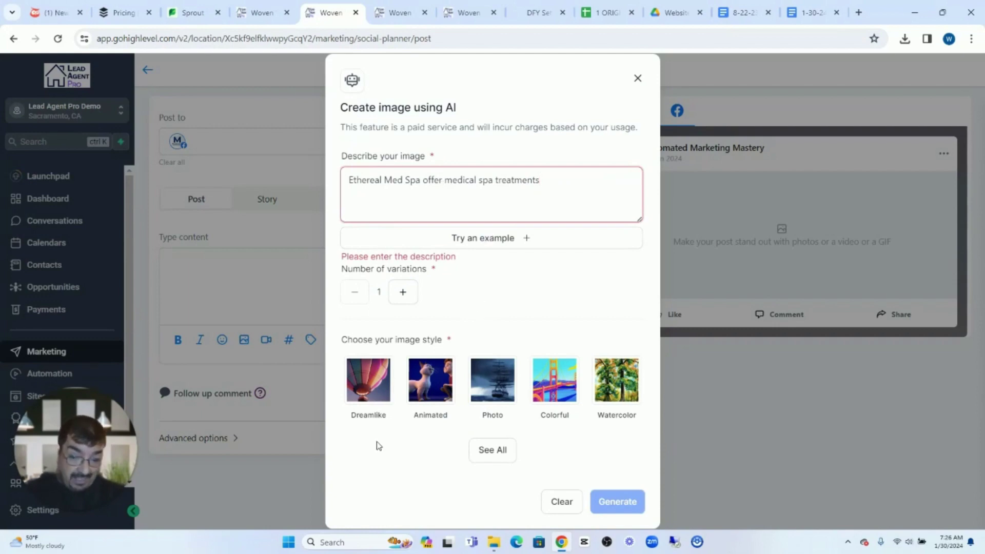
Generate one variation of the image in the Animated style and attach it to the post
click(378, 394)
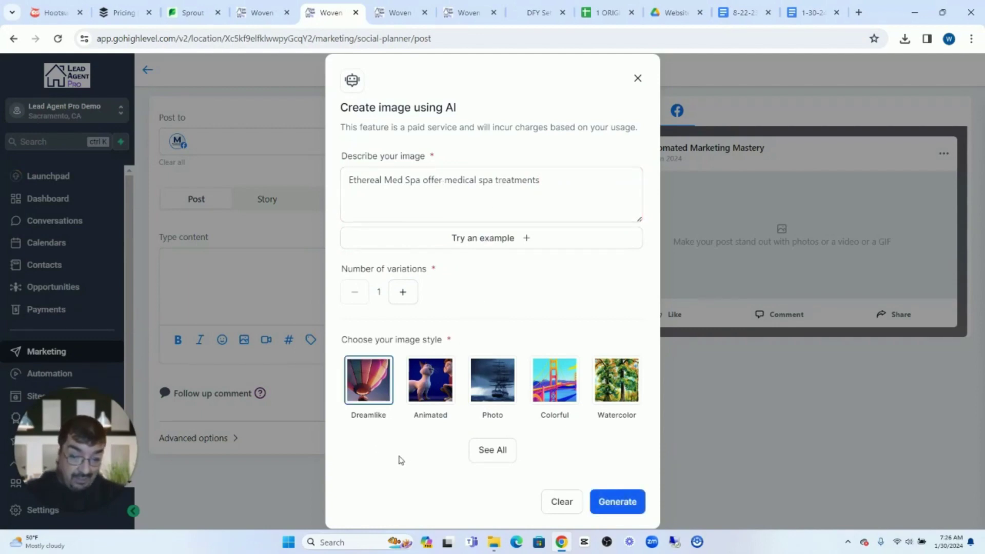
click(440, 399)
click(624, 503)
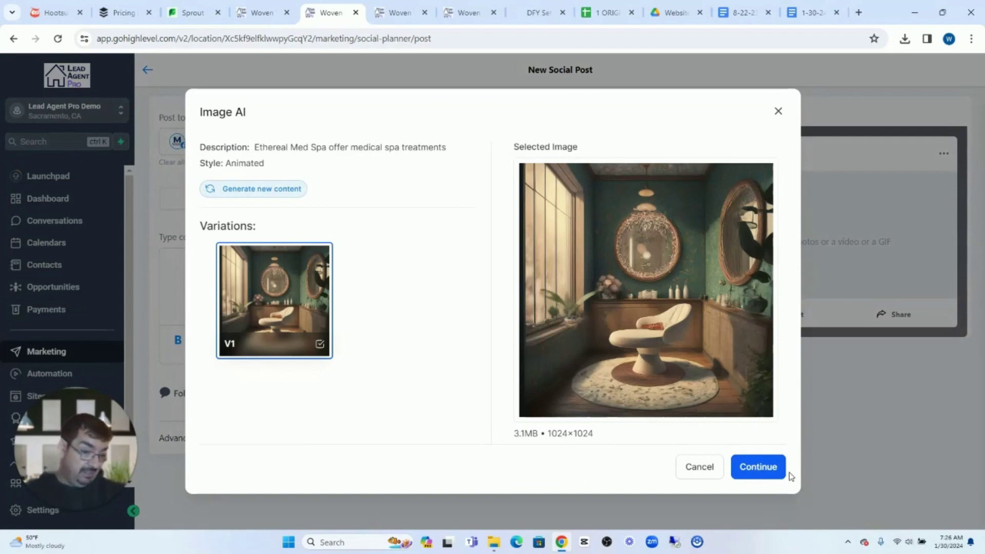
click(762, 467)
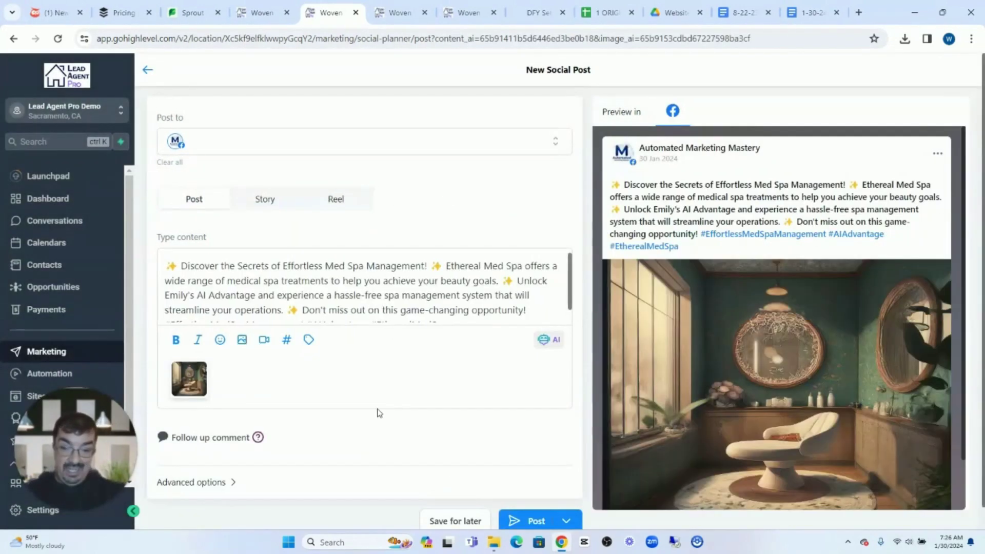
Review the post's text and hashtags, its Facebook preview with the image, and the custom value categories available for insertion
drag(182, 265, 426, 310)
click(426, 310)
scroll(784, 300, down, 2)
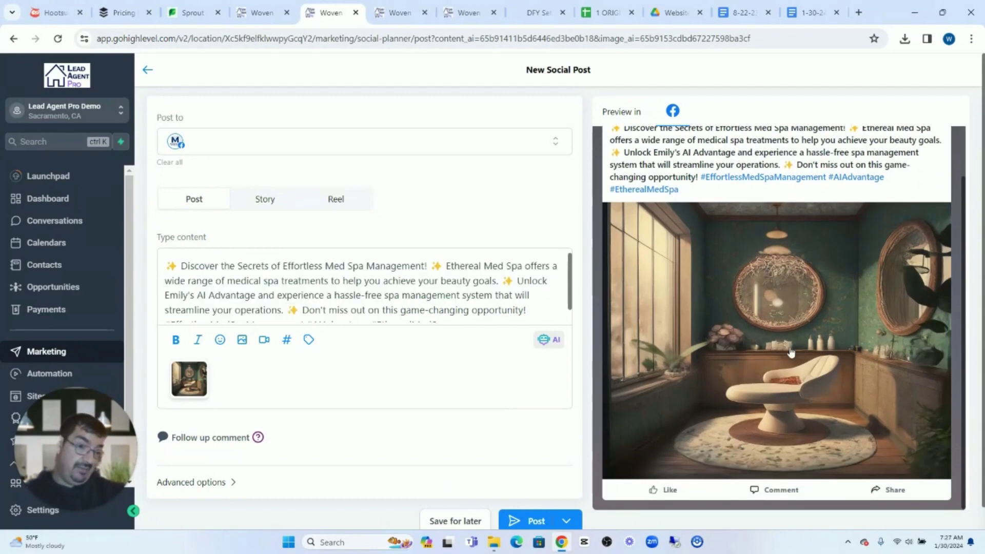
scroll(283, 329, down, 1)
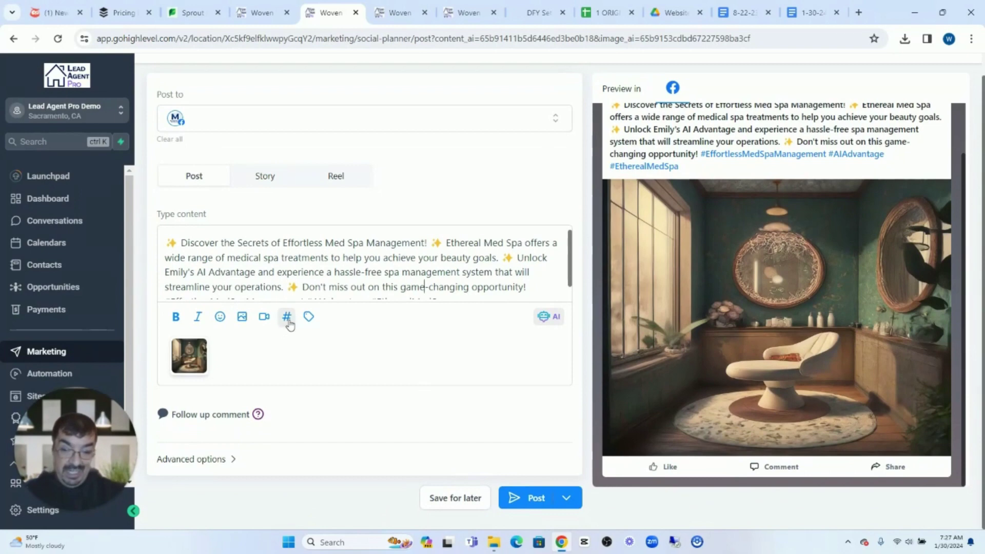
scroll(437, 288, down, 1)
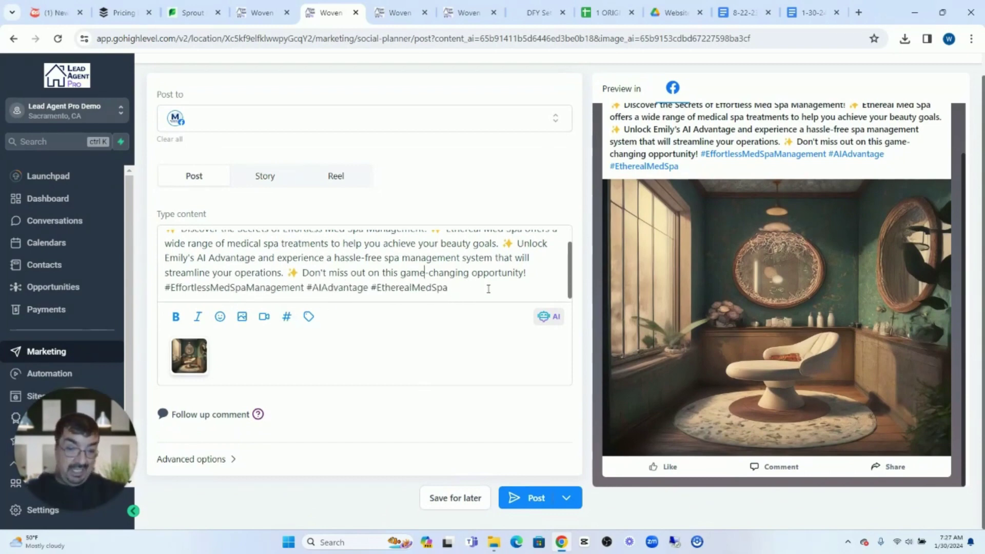
drag(488, 286, 191, 288)
click(222, 278)
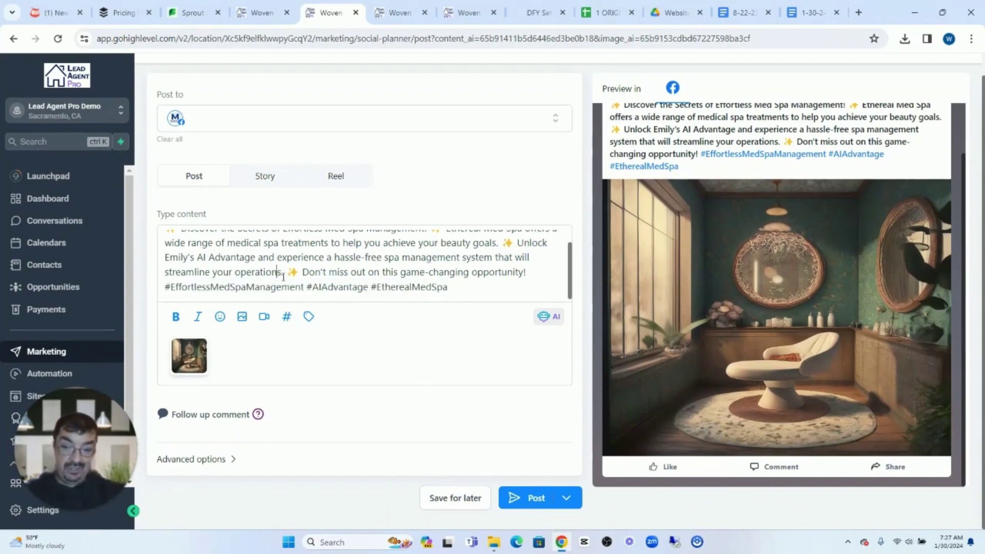
click(308, 317)
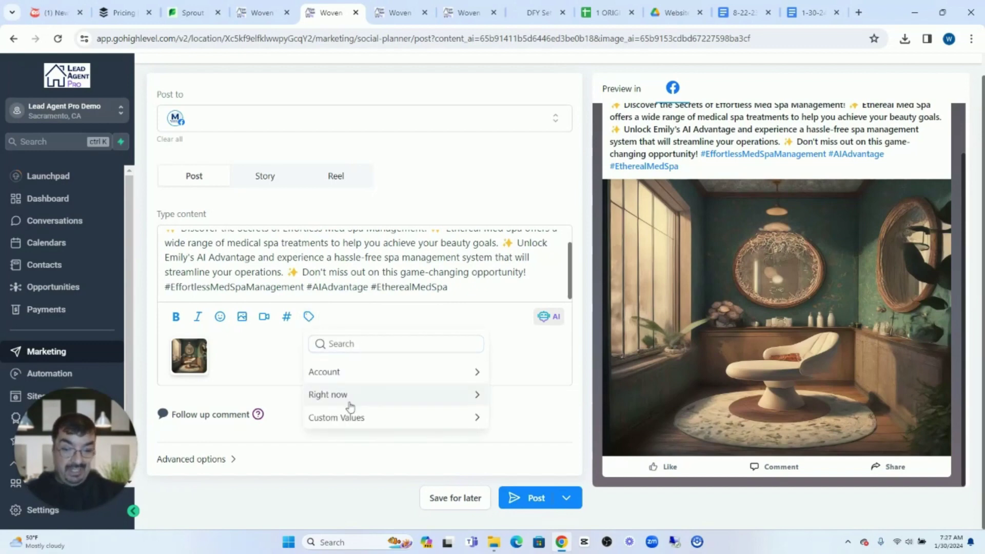
click(379, 287)
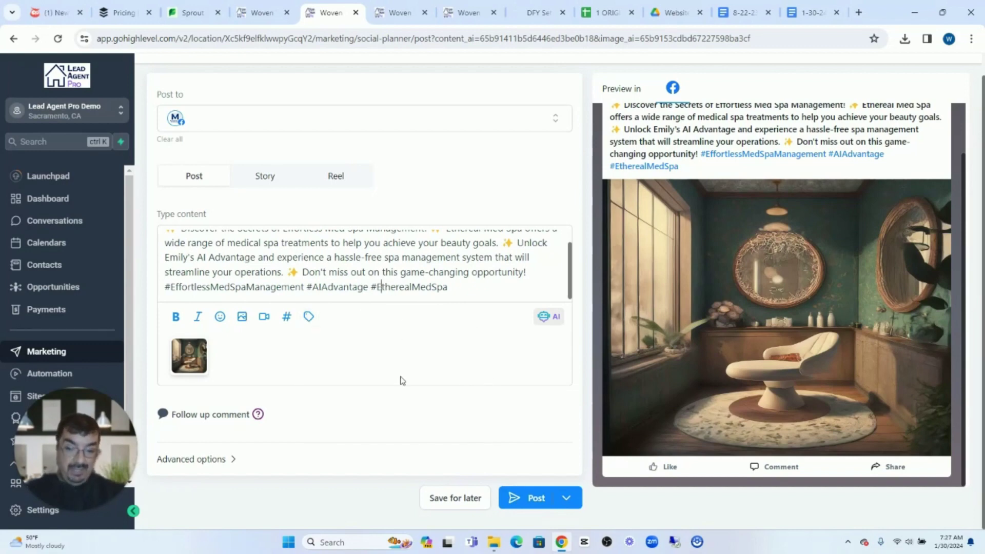
scroll(383, 360, up, 1)
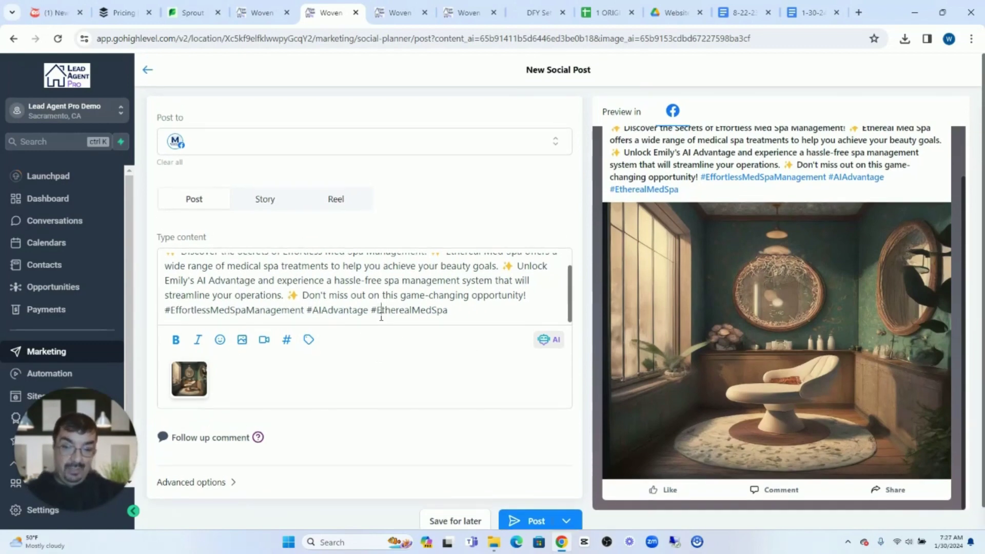
scroll(380, 308, up, 1)
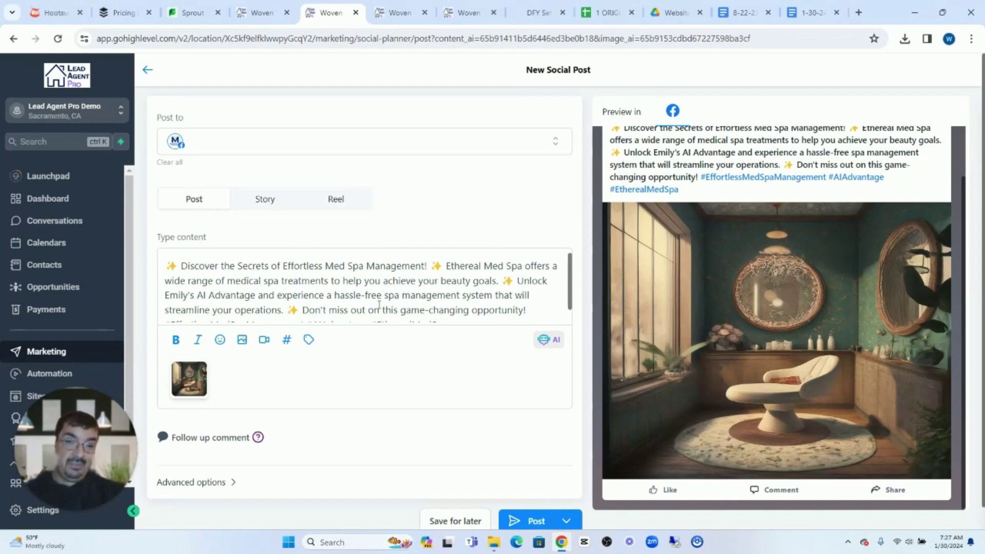
Switch to Google Drive and look through the finished videos in the Website Videos folder
click(675, 18)
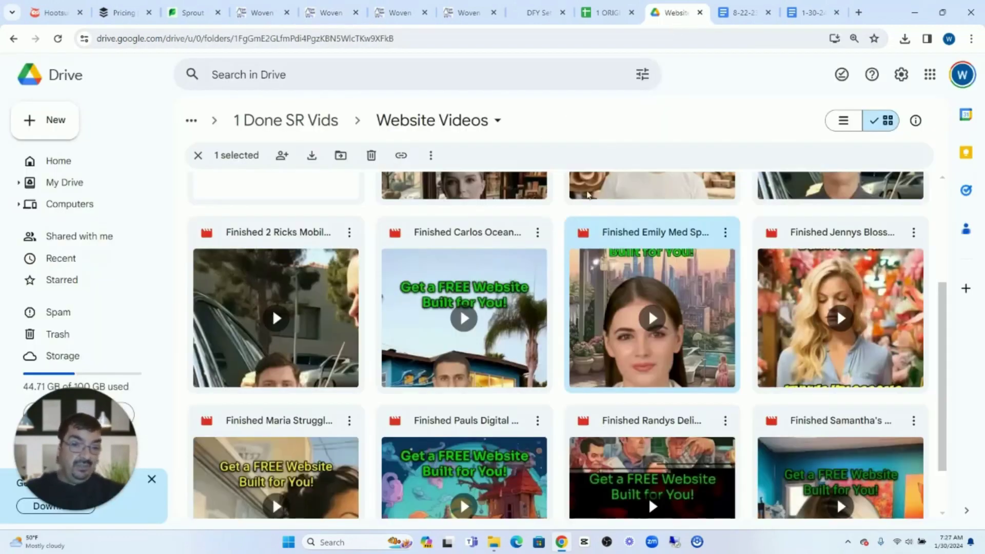
scroll(543, 312, up, 4)
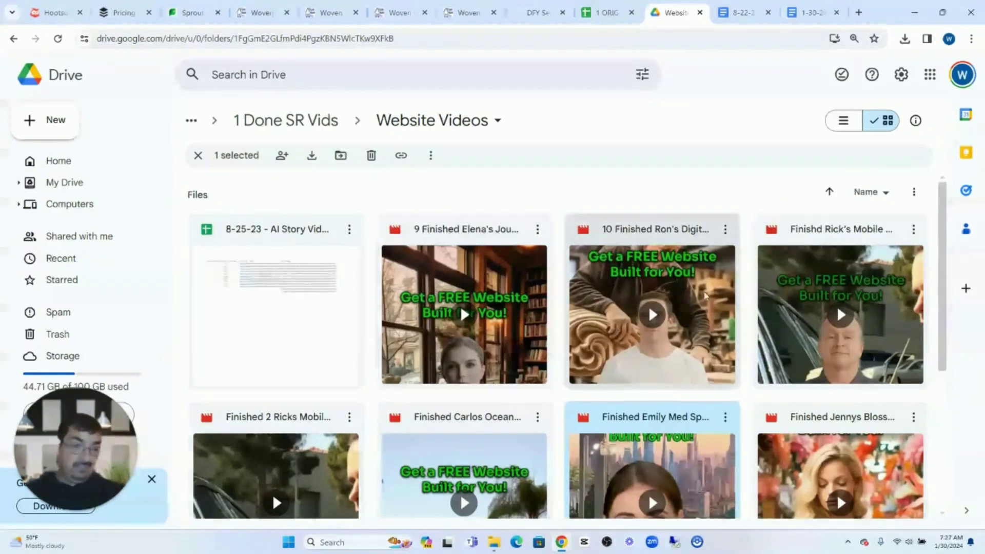
click(309, 18)
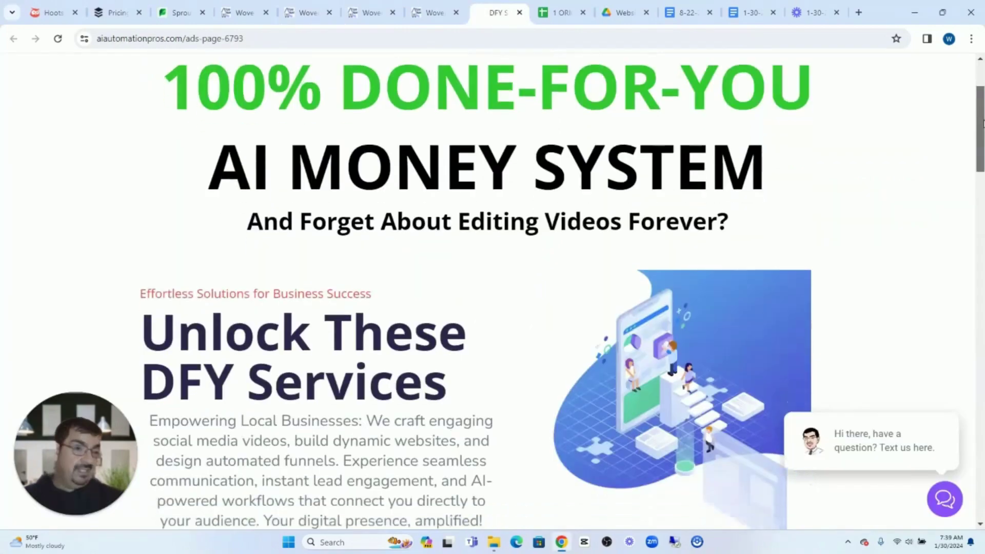
Switch to the aiautomationpros.com page and look over its done-for-you AI Money System offer
click(496, 12)
scroll(983, 135, down, 2)
drag(983, 134, 926, 101)
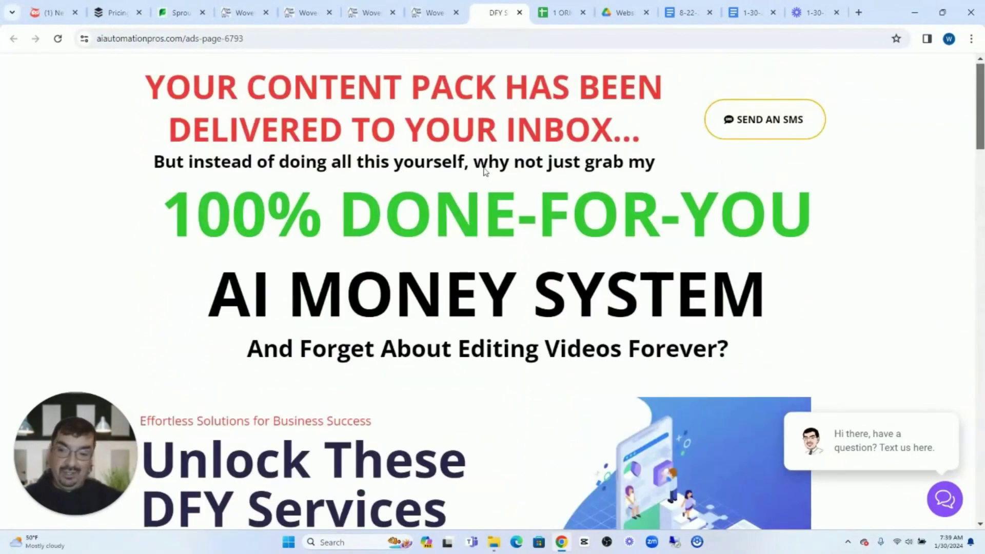